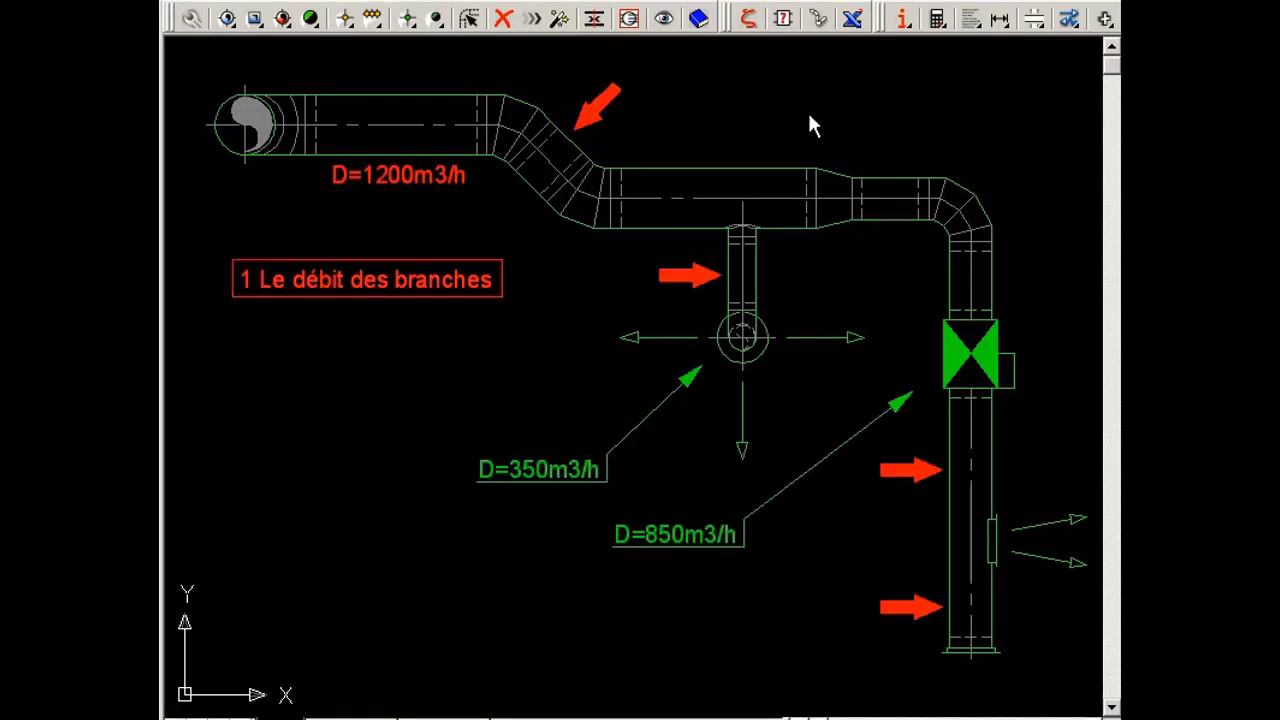
# - Start the pressure-drop information command and set the flow rate of the lowest vertical duct section, beyond the side grille, to 0 m3/h
pyautogui.click(751, 28)
pyautogui.click(948, 594)
pyautogui.doubleClick(951, 207)
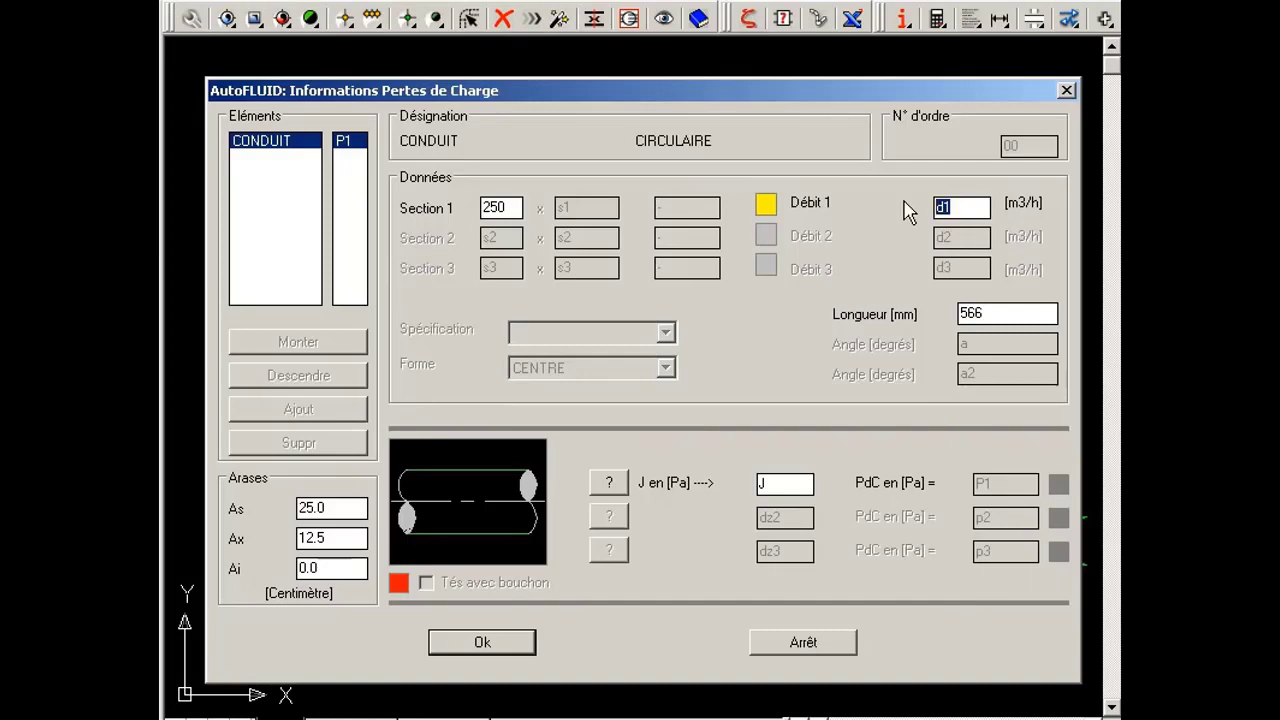
pyautogui.write('0')
pyautogui.click(500, 645)
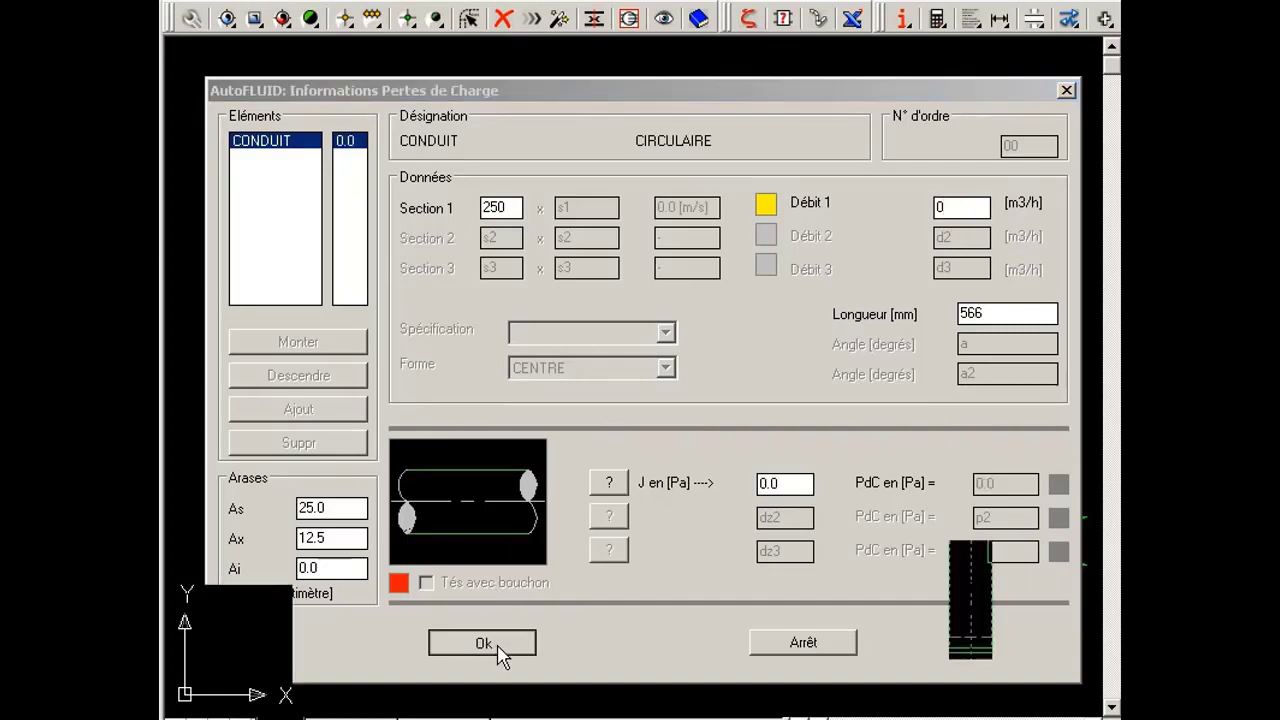
# - Set the flow rate of the duct section between the green damper and the side grille to 850 m3/h
pyautogui.click(947, 453)
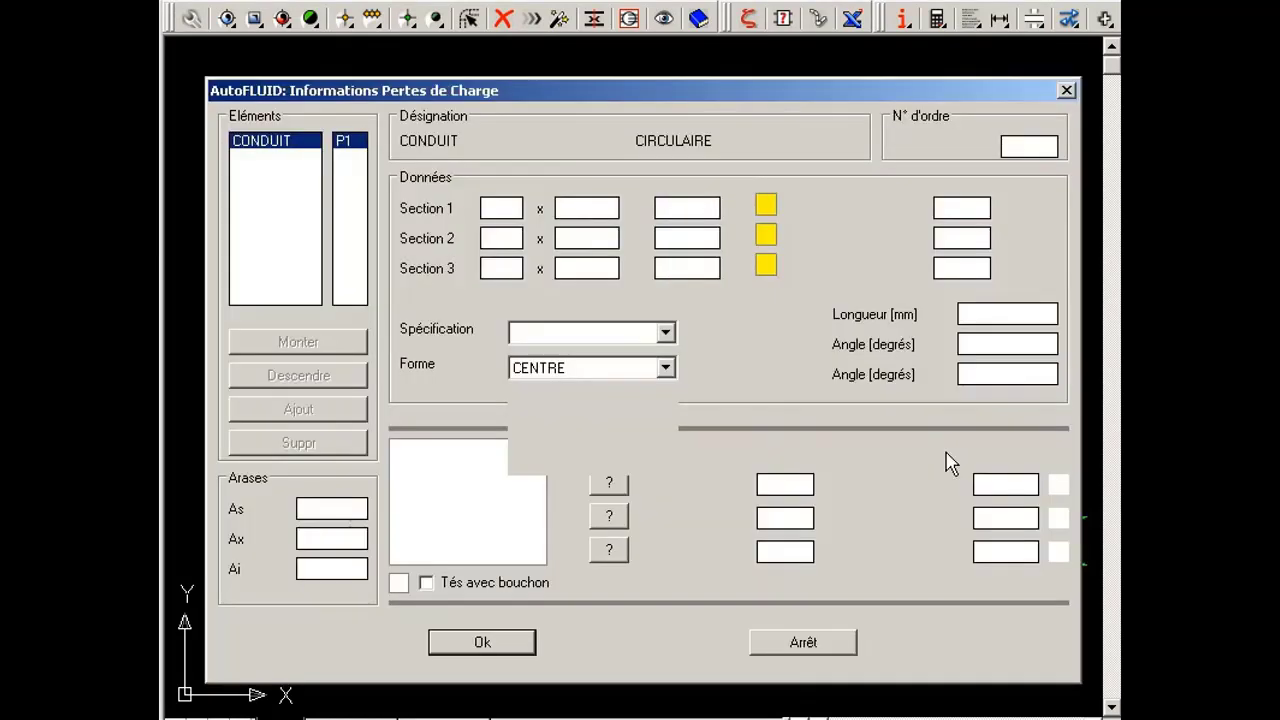
pyautogui.doubleClick(947, 207)
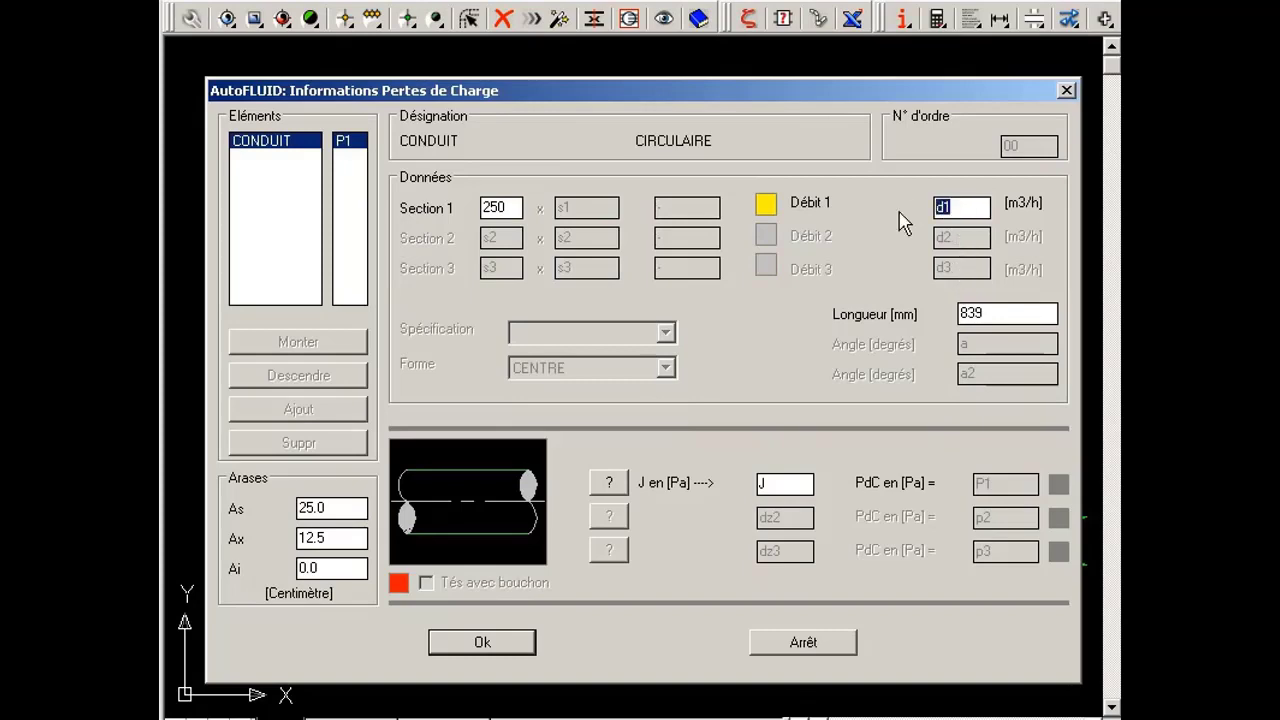
pyautogui.write('850')
pyautogui.press('Tab')
pyautogui.click(500, 643)
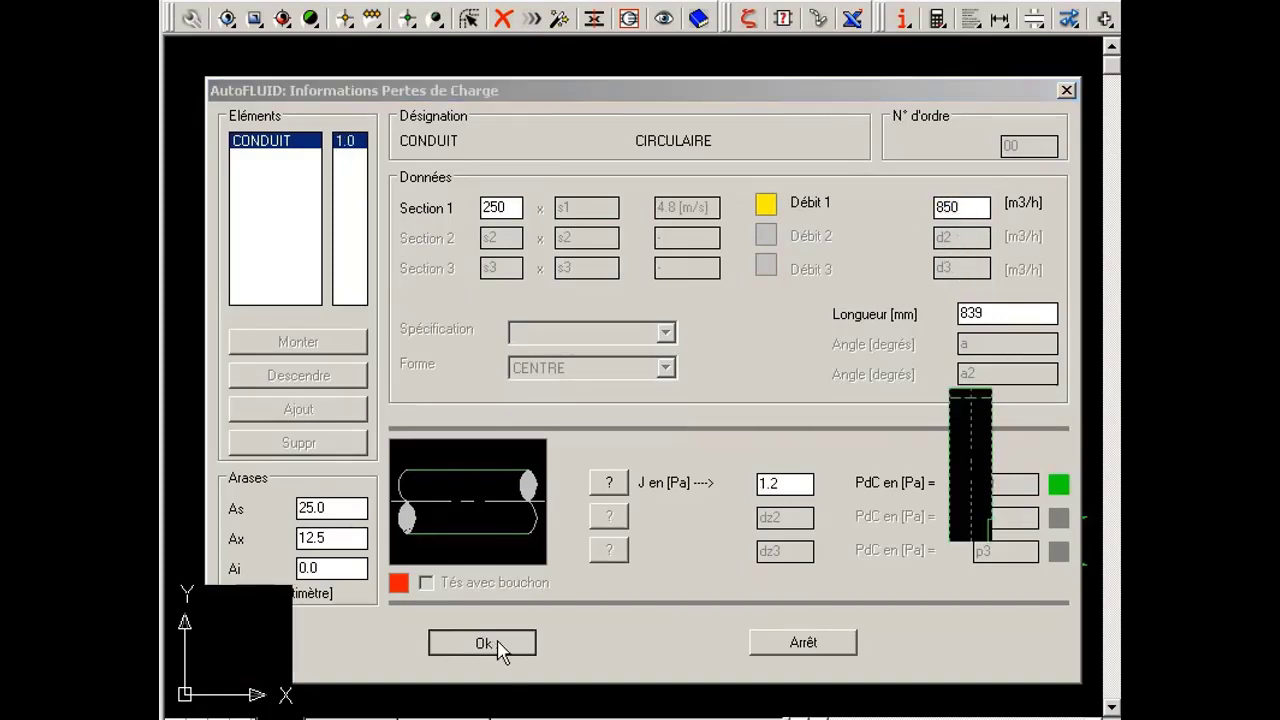
# - Set the flow rate of the 160 mm branch duct leading to the round diffuser to 350 m3/h
pyautogui.click(756, 276)
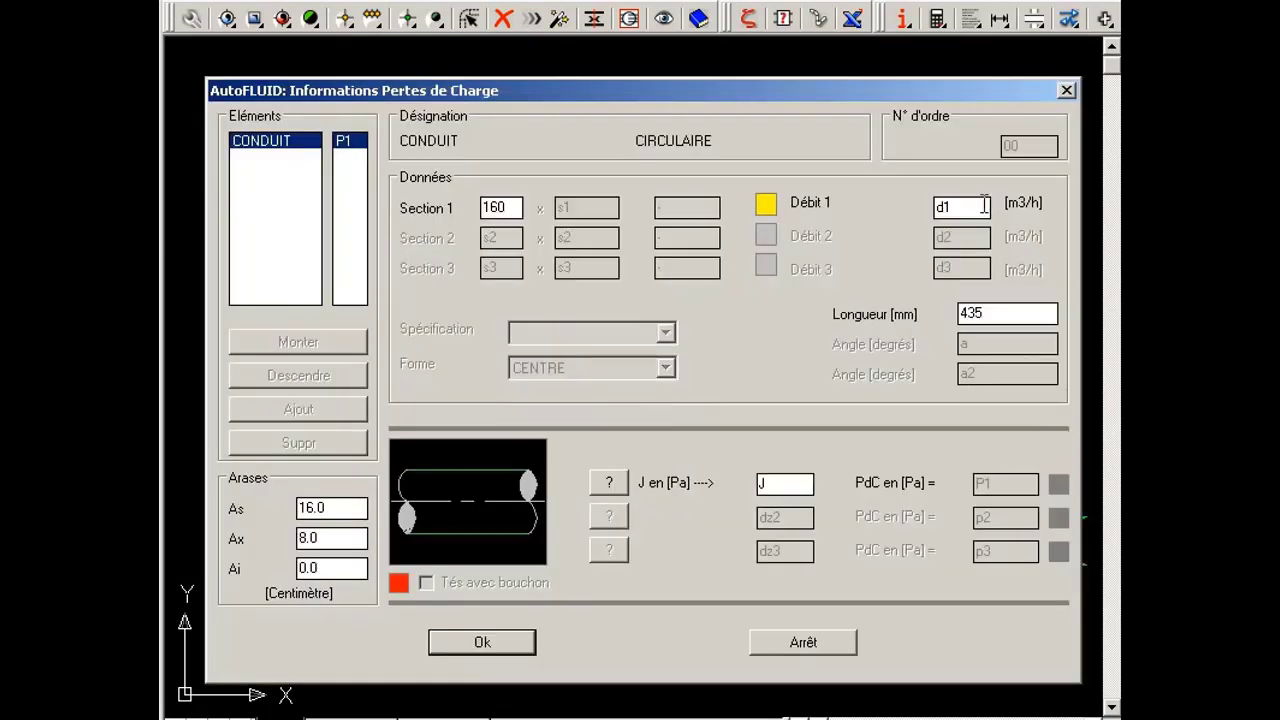
pyautogui.write('350')
pyautogui.press('Tab')
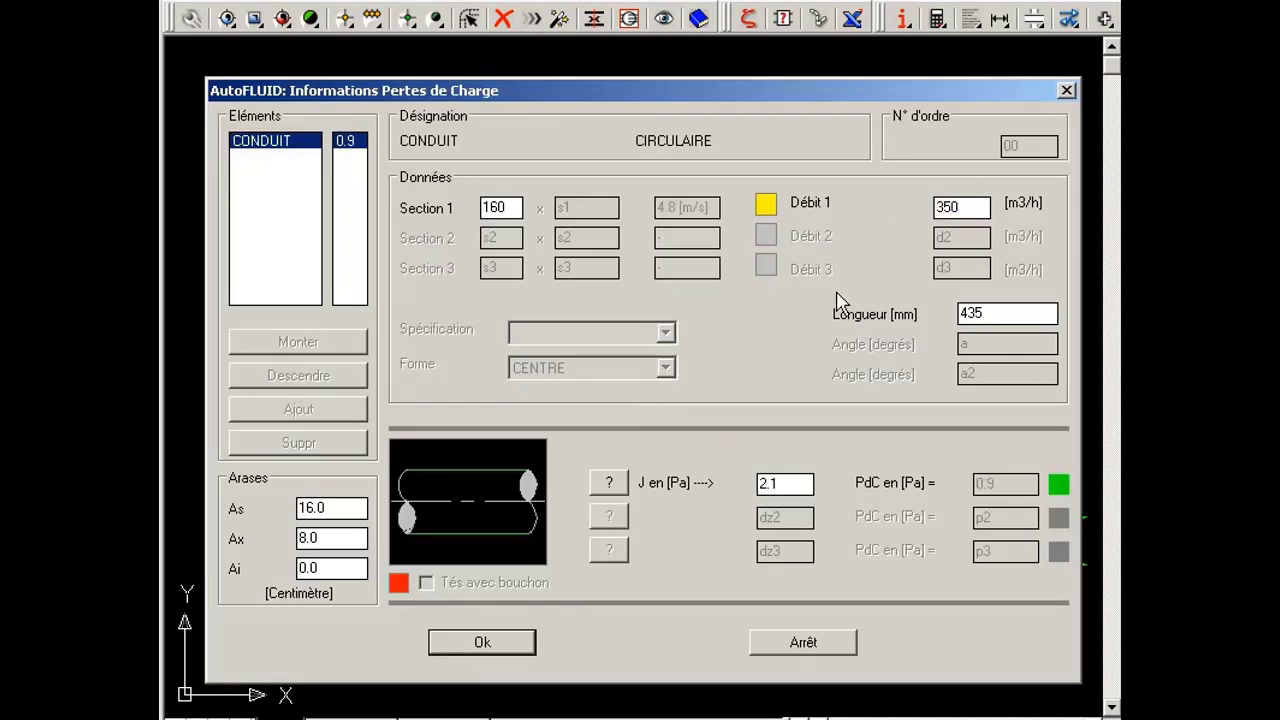
pyautogui.click(514, 645)
# - Assign the 355 mm main duct upstream of the branch a flow of 1200 m3/h, using the suggested sum 850 + 350
pyautogui.click(685, 228)
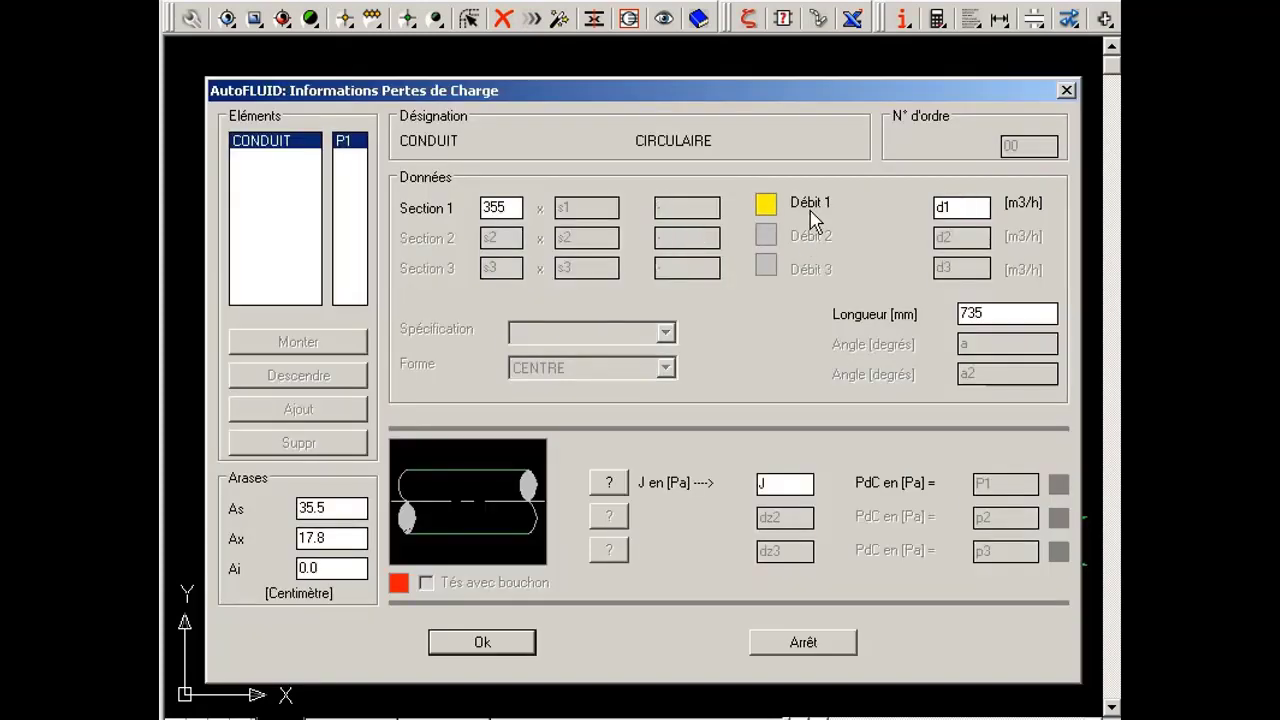
pyautogui.click(768, 210)
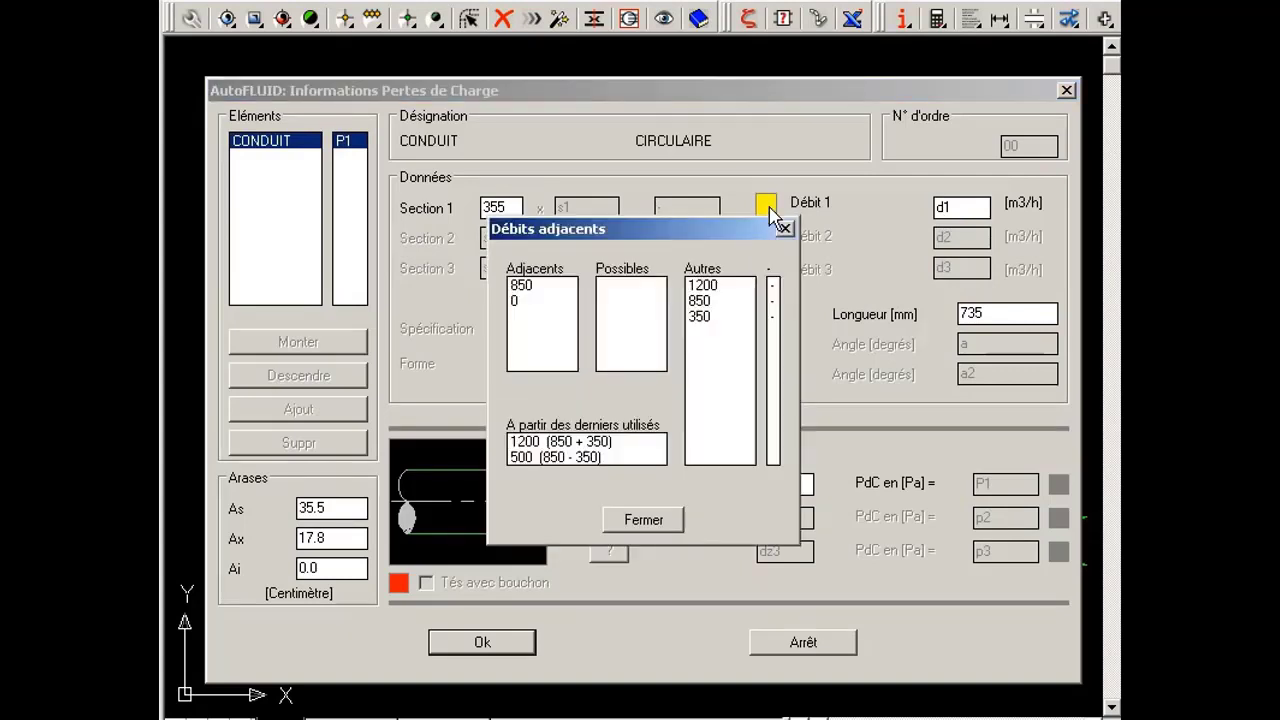
pyautogui.click(606, 442)
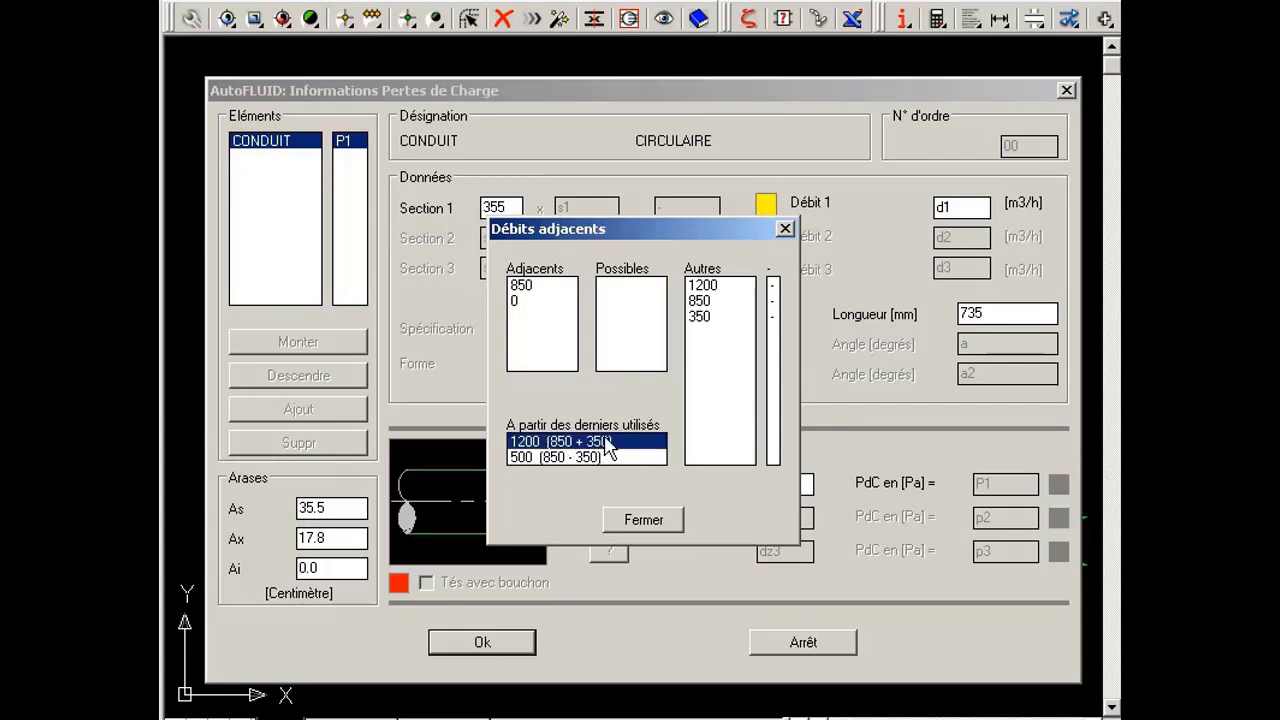
pyautogui.doubleClick(606, 442)
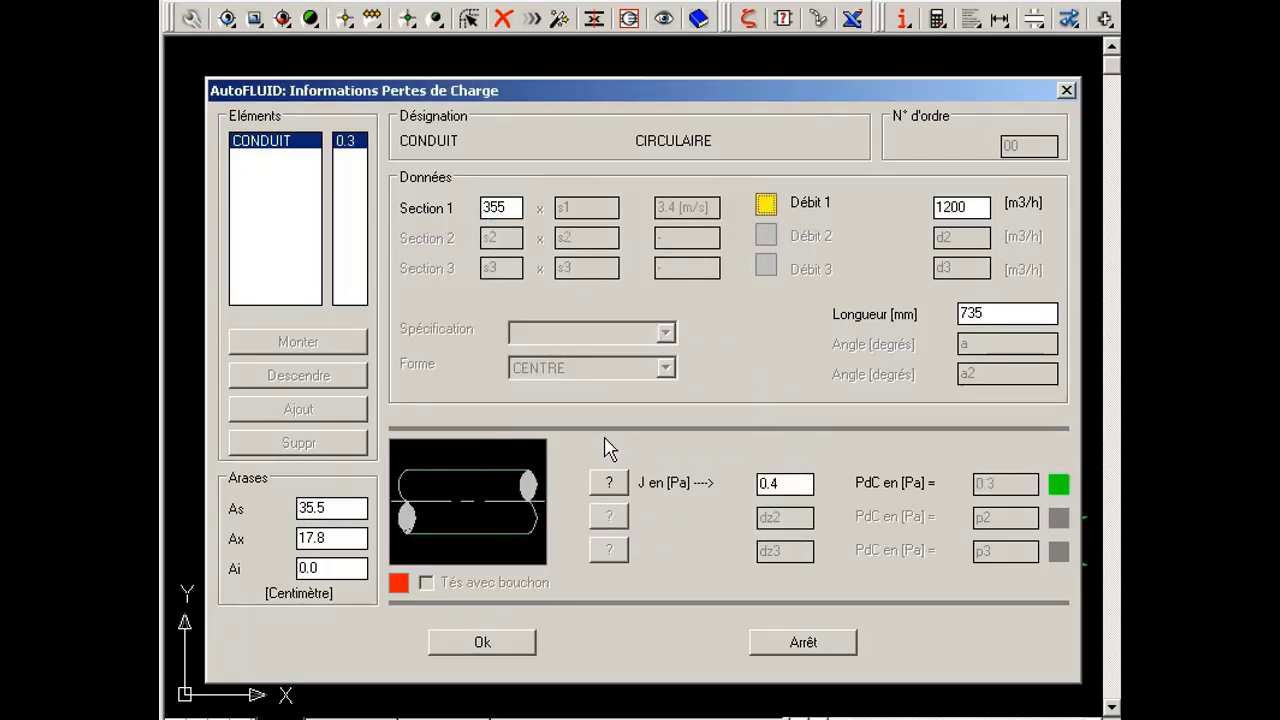
pyautogui.click(524, 647)
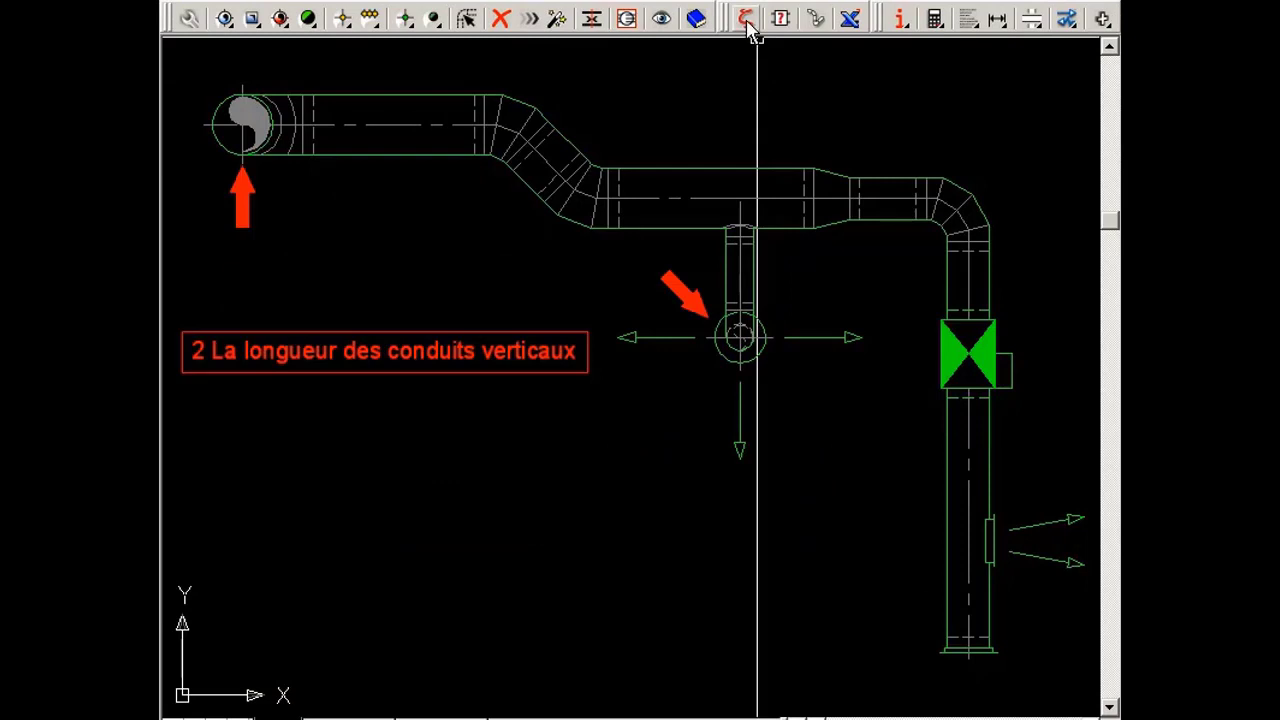
# - Set the length of the vertical duct at the network's start to 500 mm and select its elbow element before accepting the data
pyautogui.click(752, 30)
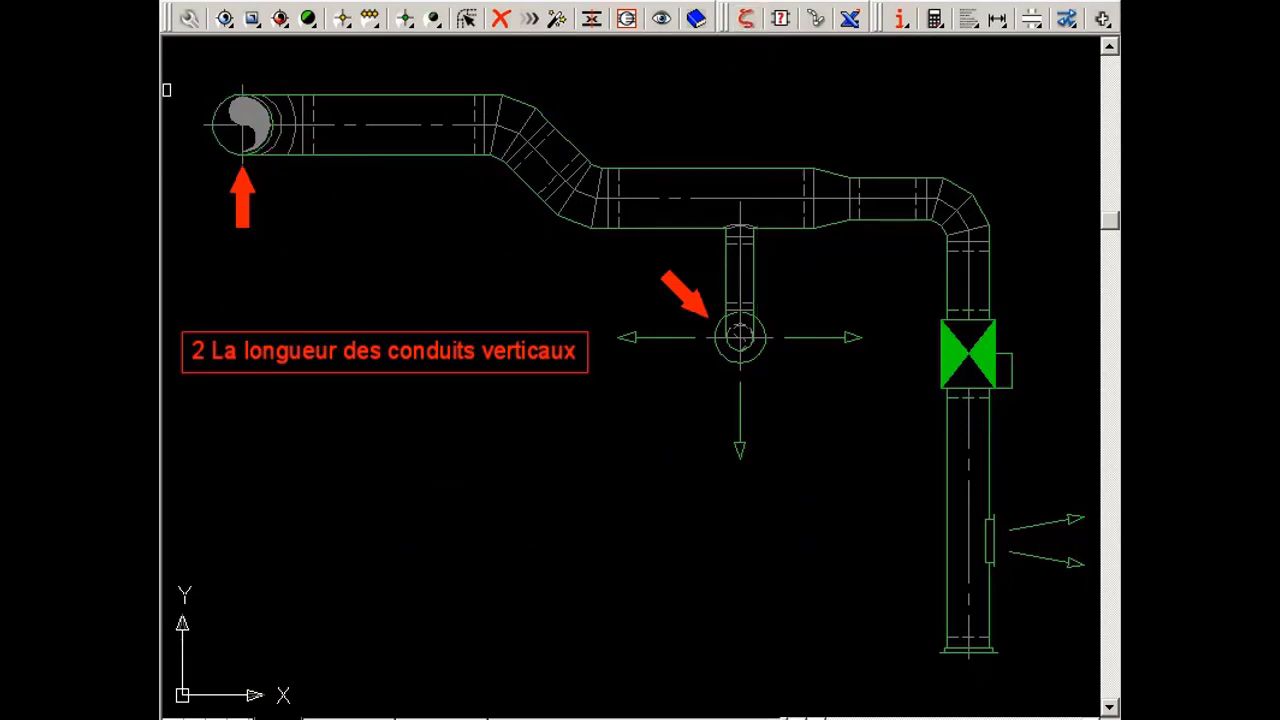
pyautogui.click(222, 106)
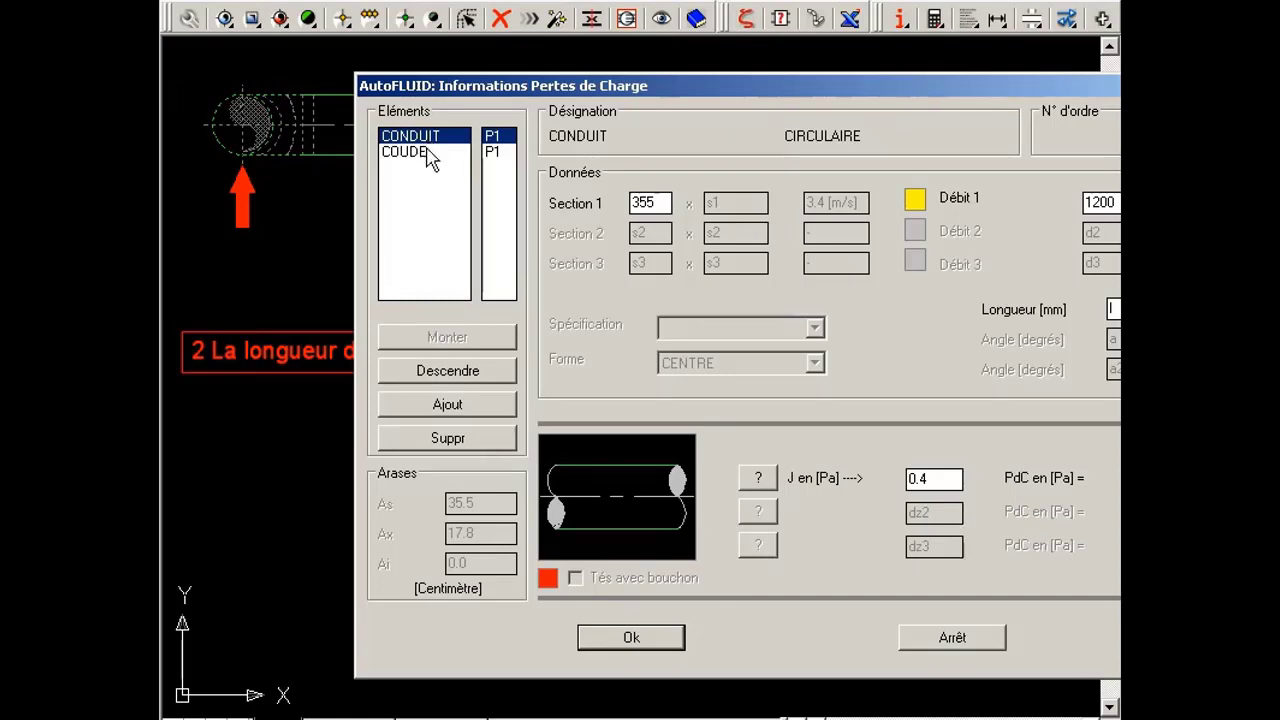
pyautogui.moveTo(808, 95); pyautogui.dragTo(655, 88)
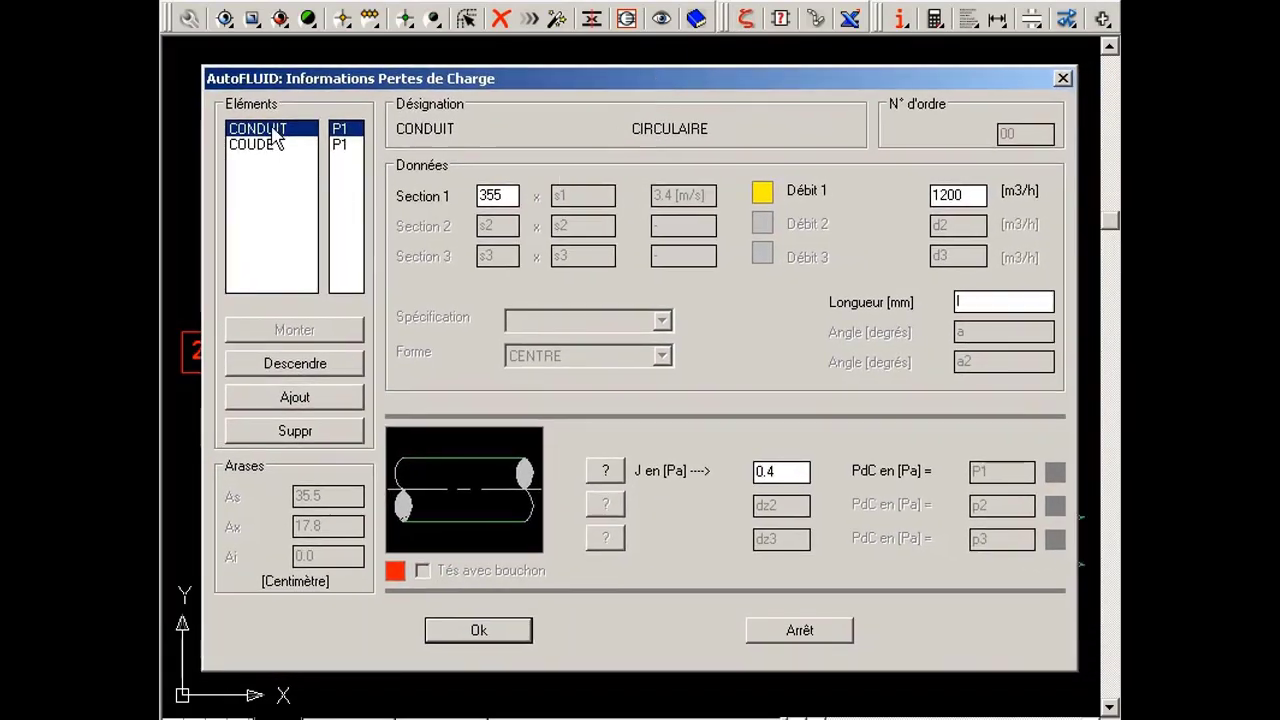
pyautogui.click(274, 131)
pyautogui.click(354, 129)
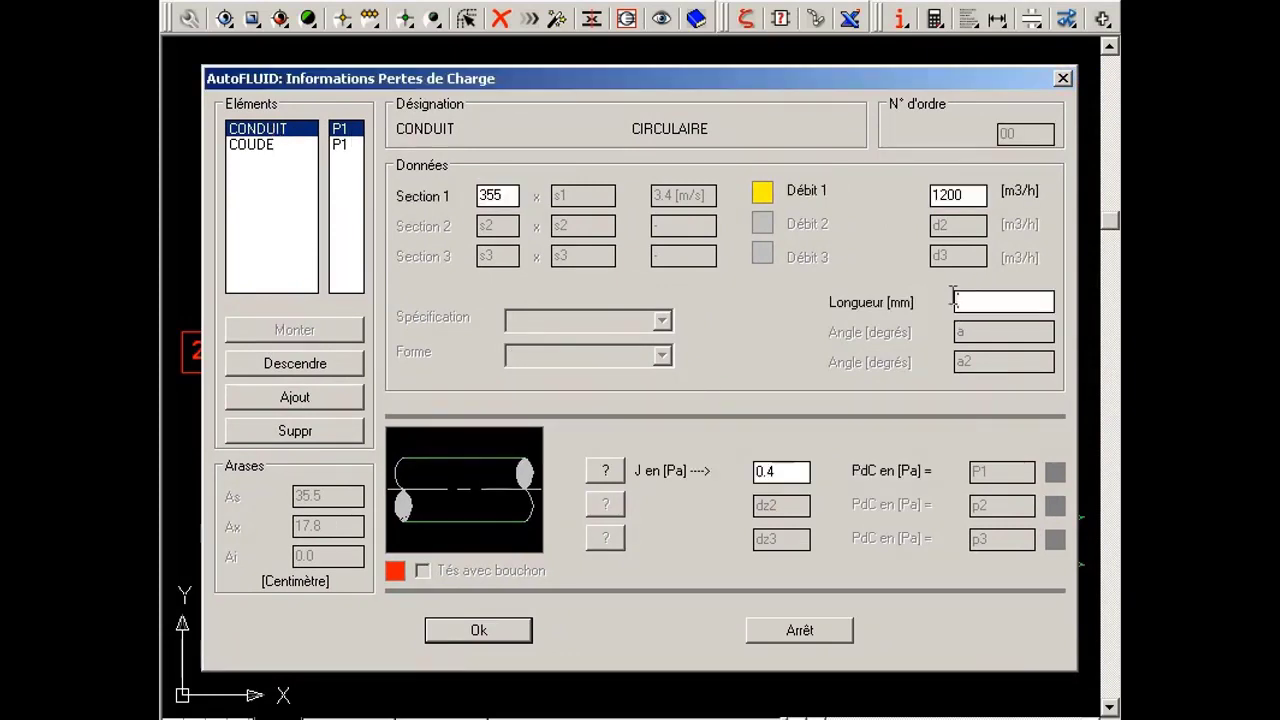
pyautogui.write('500')
pyautogui.press('Return')
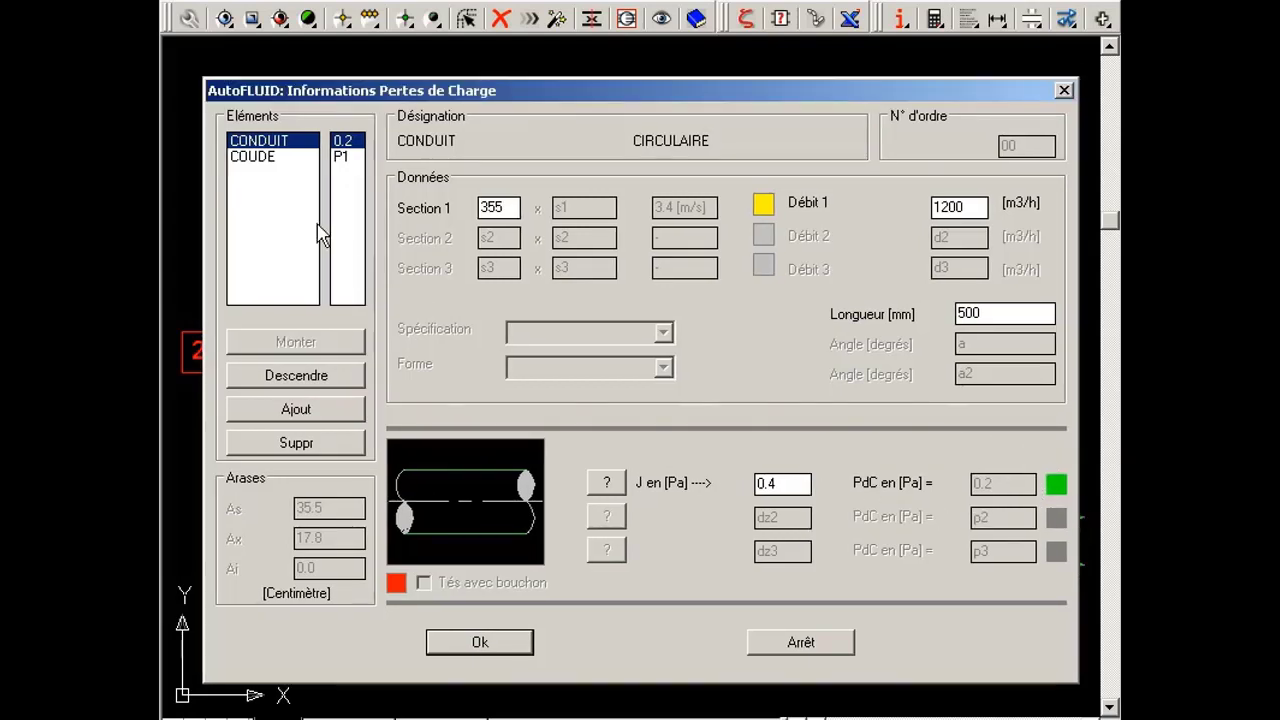
pyautogui.click(272, 158)
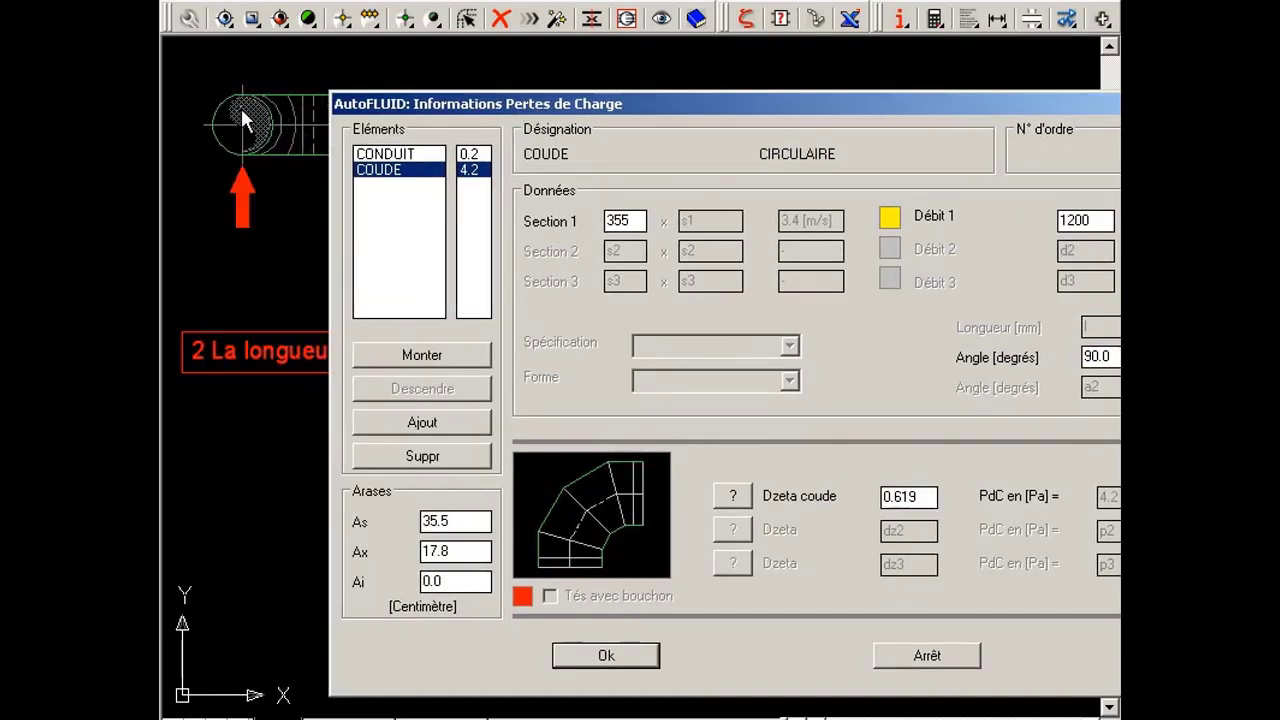
pyautogui.click(606, 655)
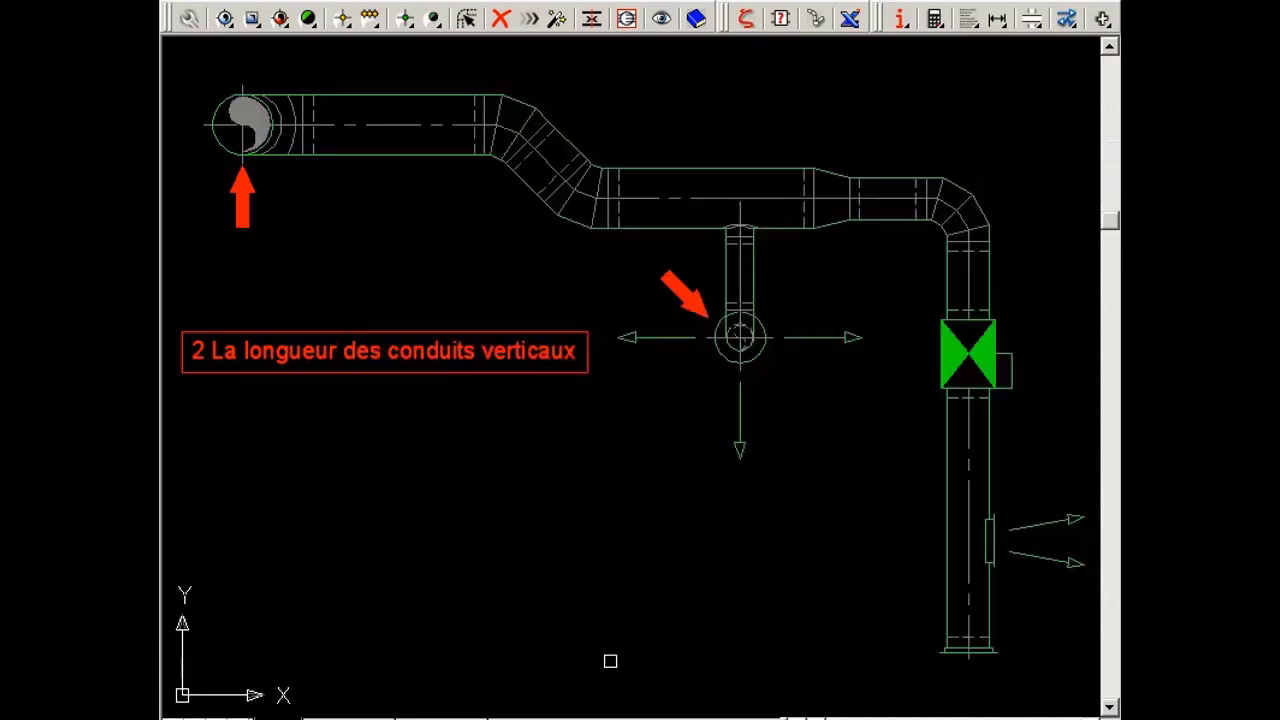
# - Set the flow direction of the 355 to 250 mm reduction to Soufflage
pyautogui.click(746, 22)
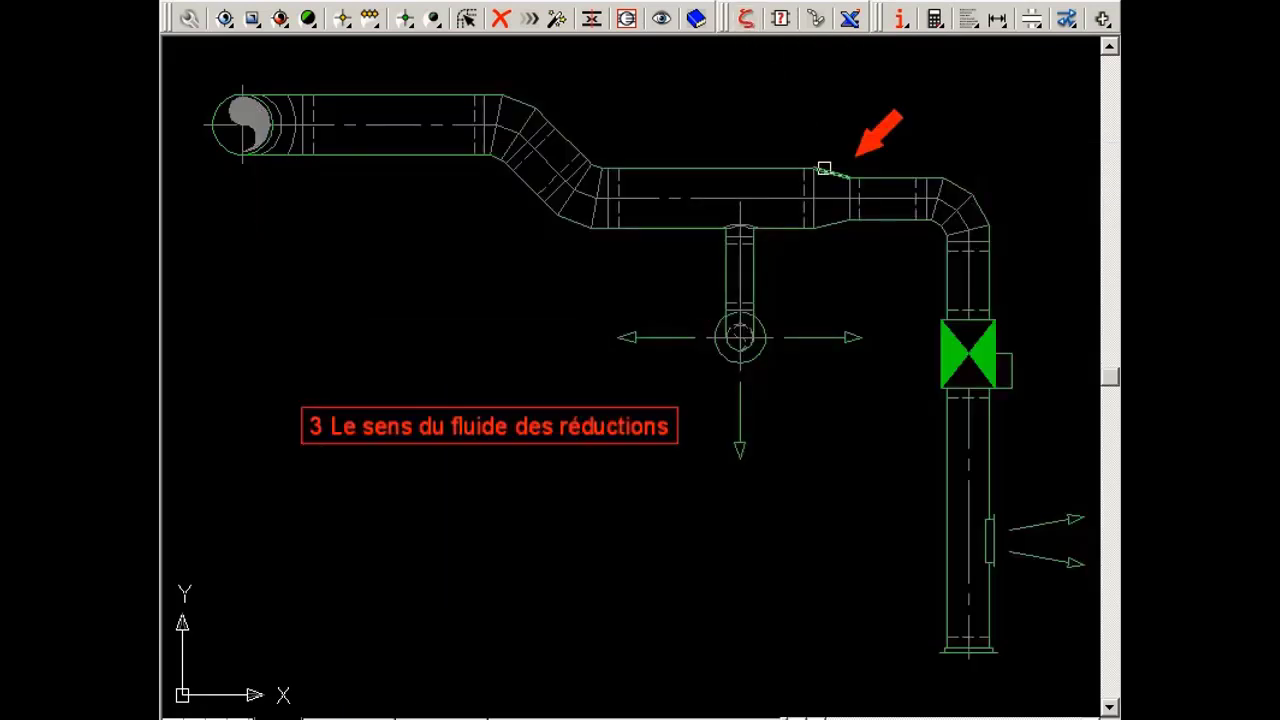
pyautogui.click(833, 176)
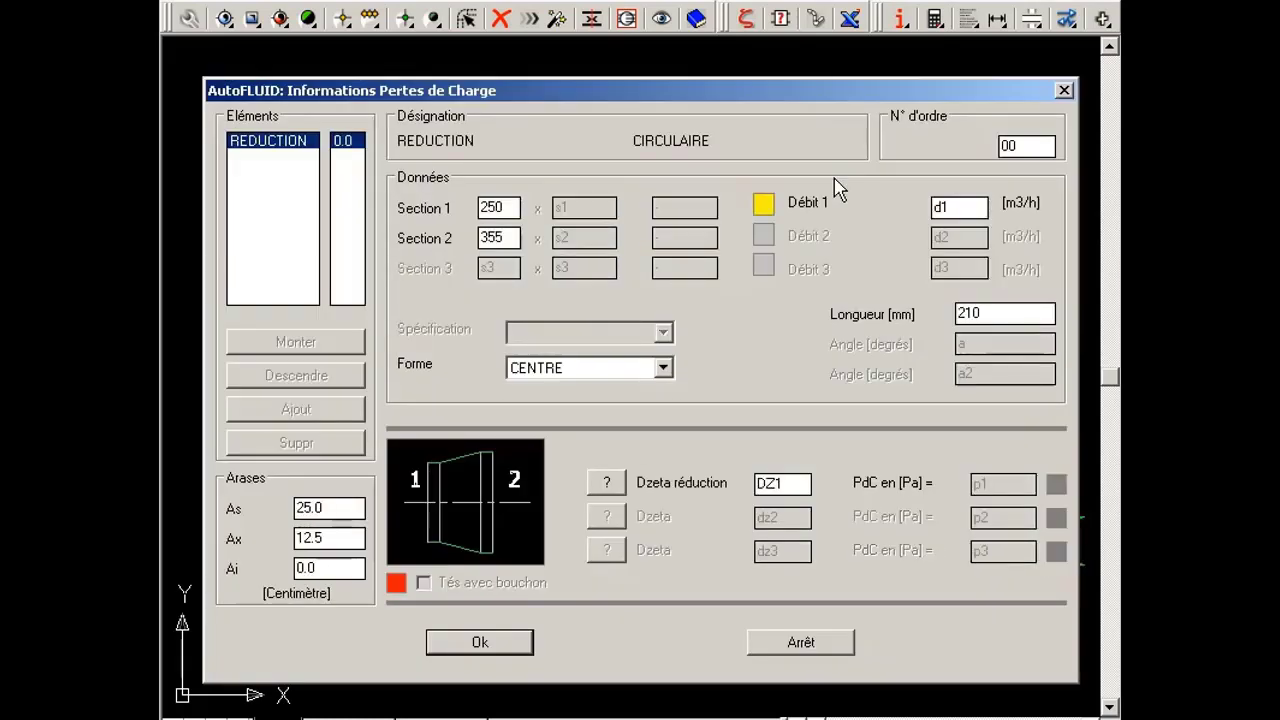
pyautogui.click(485, 487)
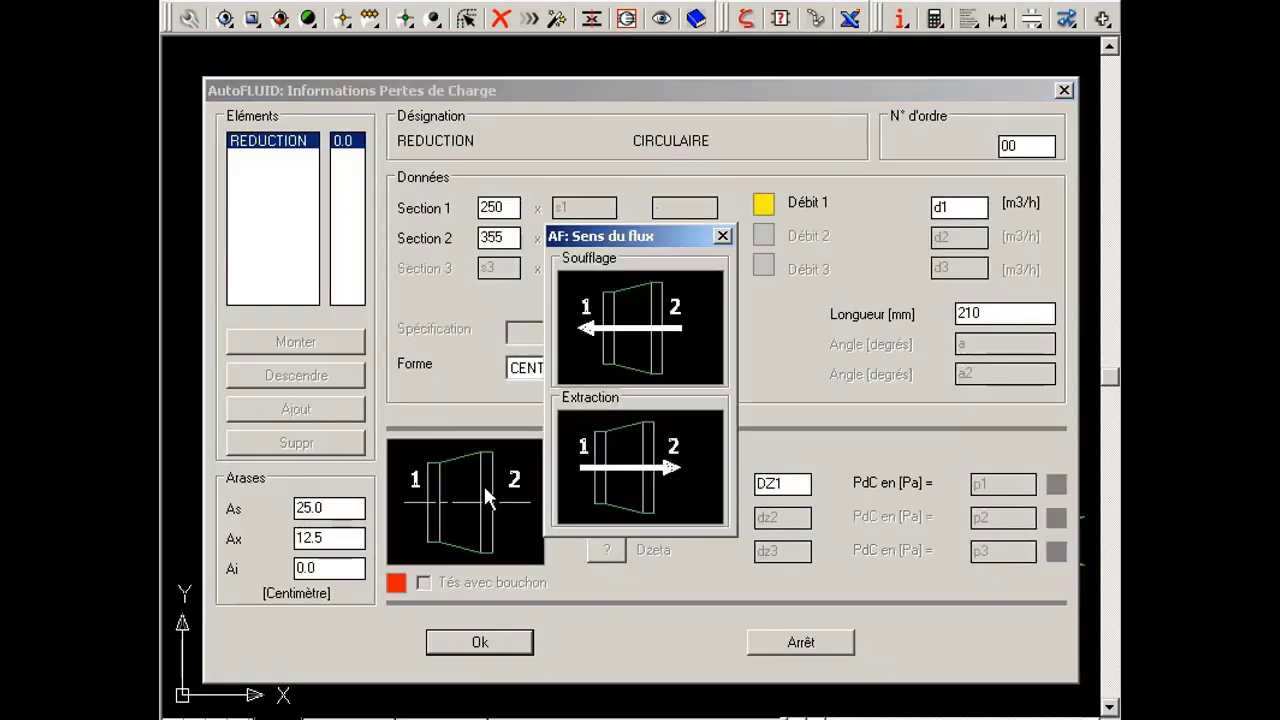
pyautogui.click(635, 348)
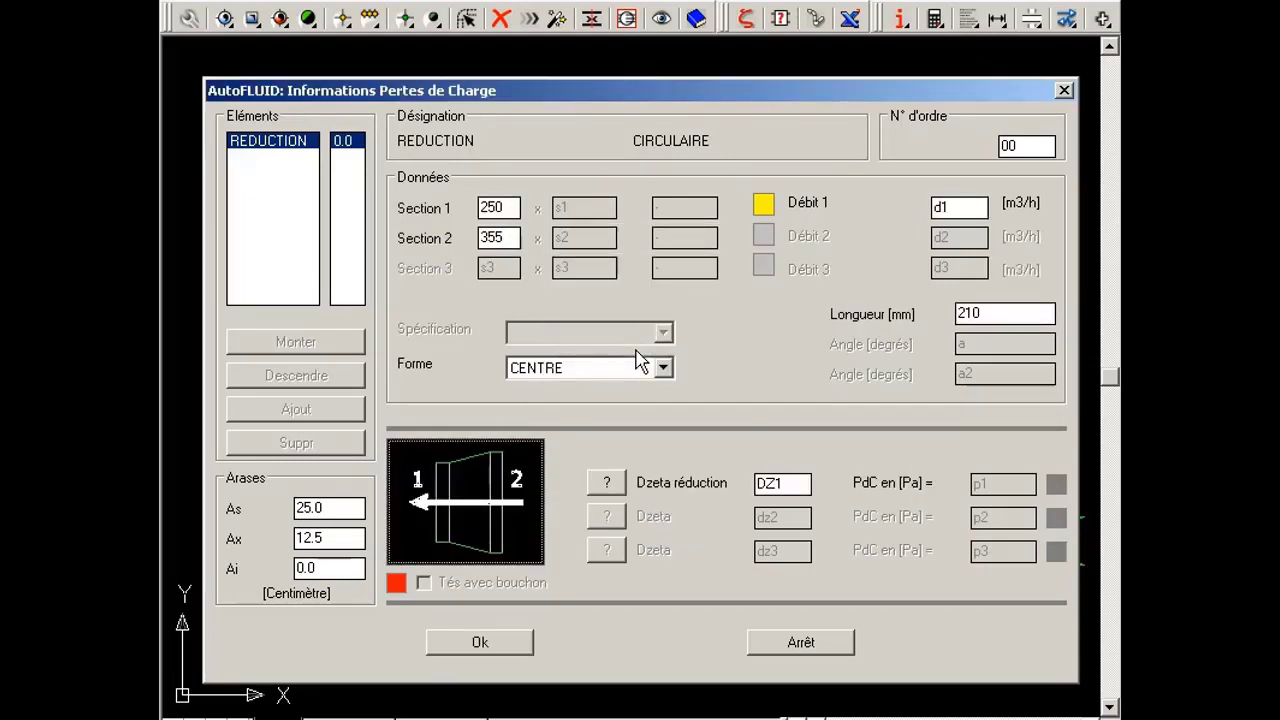
pyautogui.click(480, 642)
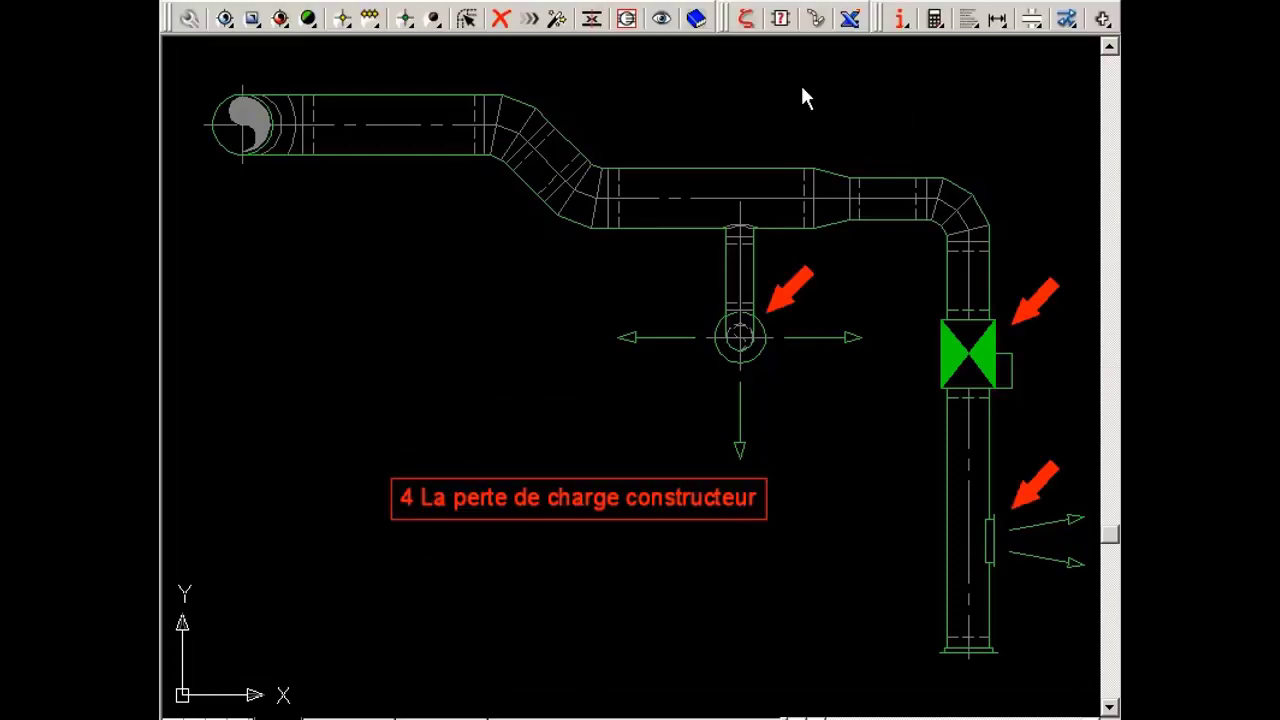
# - Enter the manufacturer's pressure drop of 20 Pa for the green damper on the 850 m3/h branch
pyautogui.click(745, 20)
pyautogui.click(942, 348)
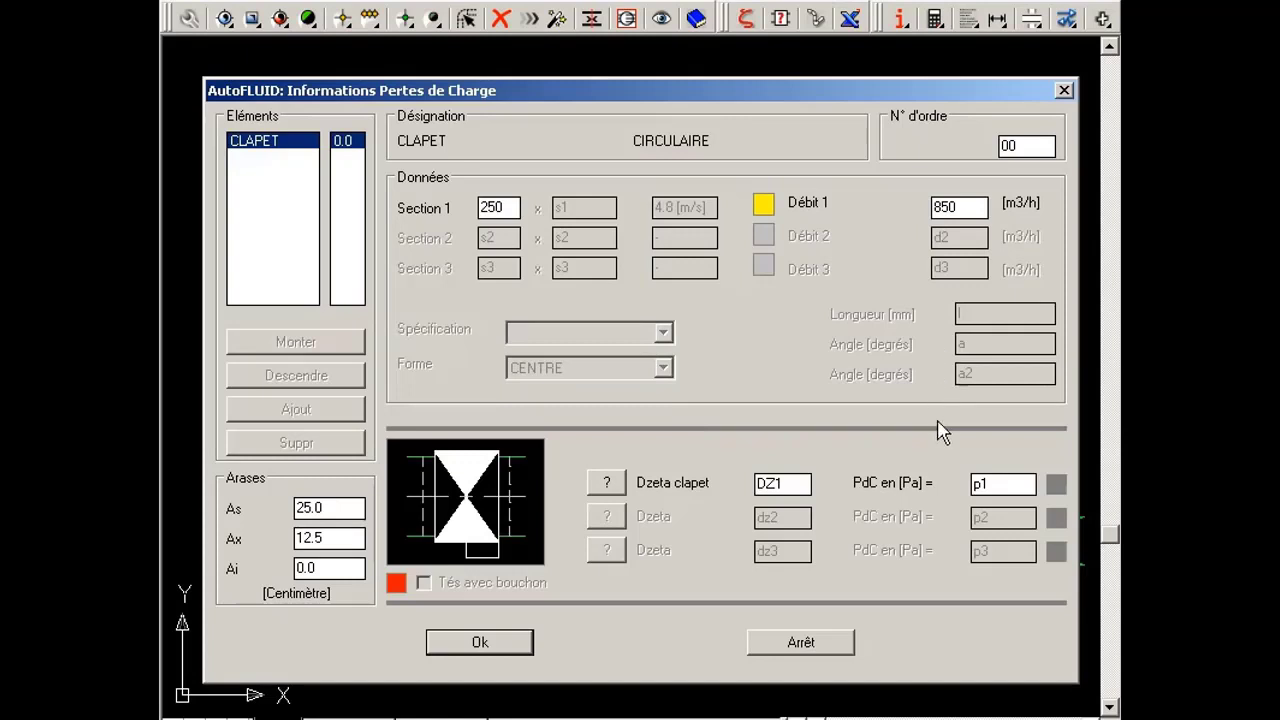
pyautogui.moveTo(1002, 484); pyautogui.dragTo(944, 486)
pyautogui.write('20')
pyautogui.press('Tab')
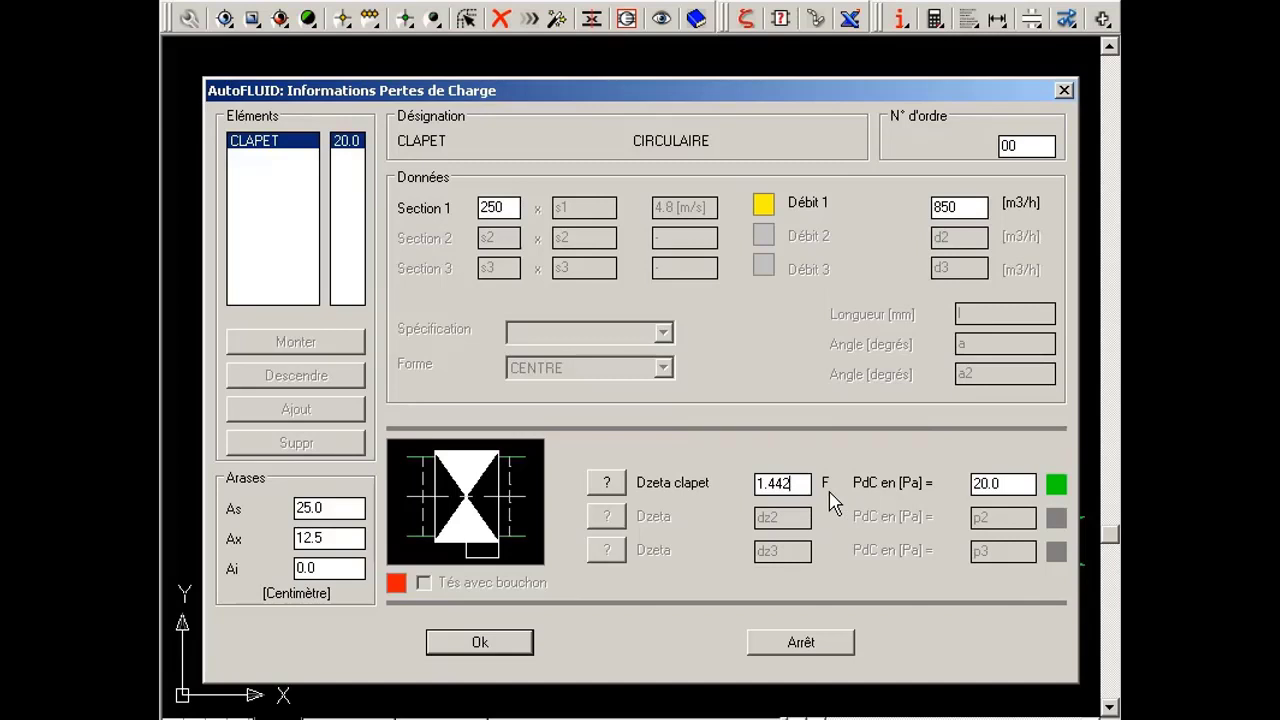
pyautogui.click(476, 643)
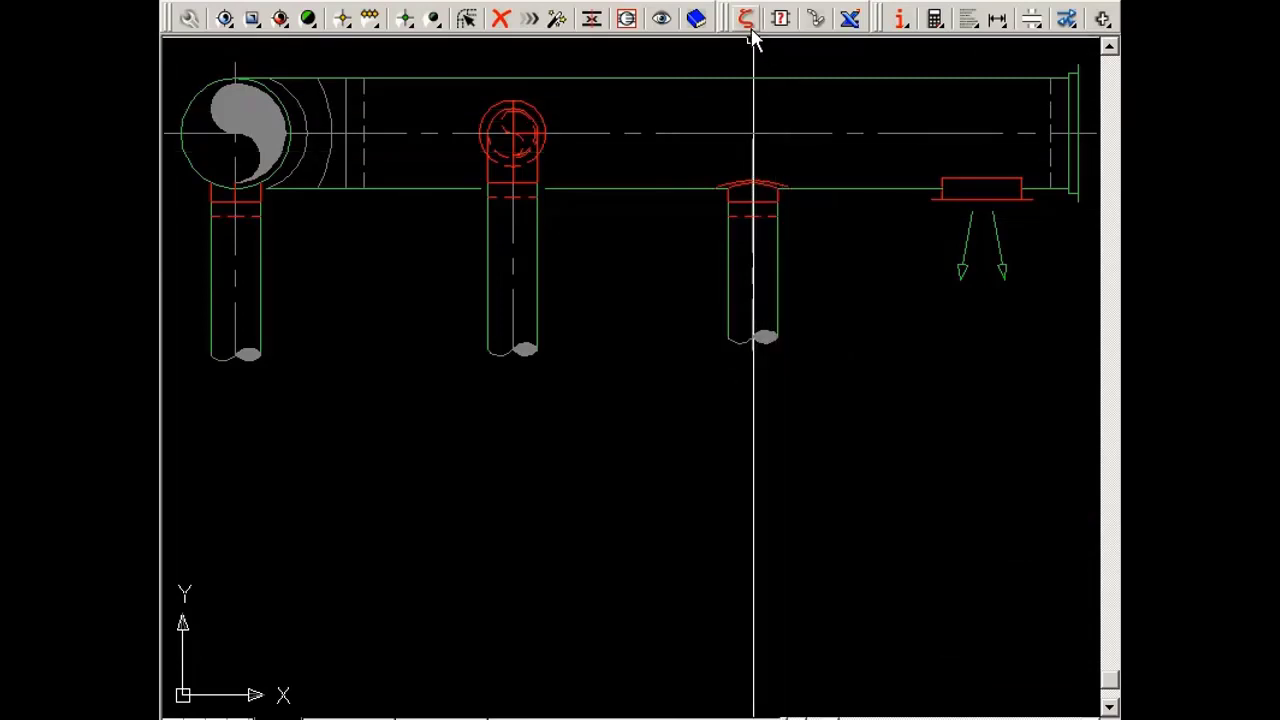
# - Mark the rectangular tapping tee of the end grille as a tee with plug (Tés avec bouchon) and choose its flow path 2-1
pyautogui.click(751, 28)
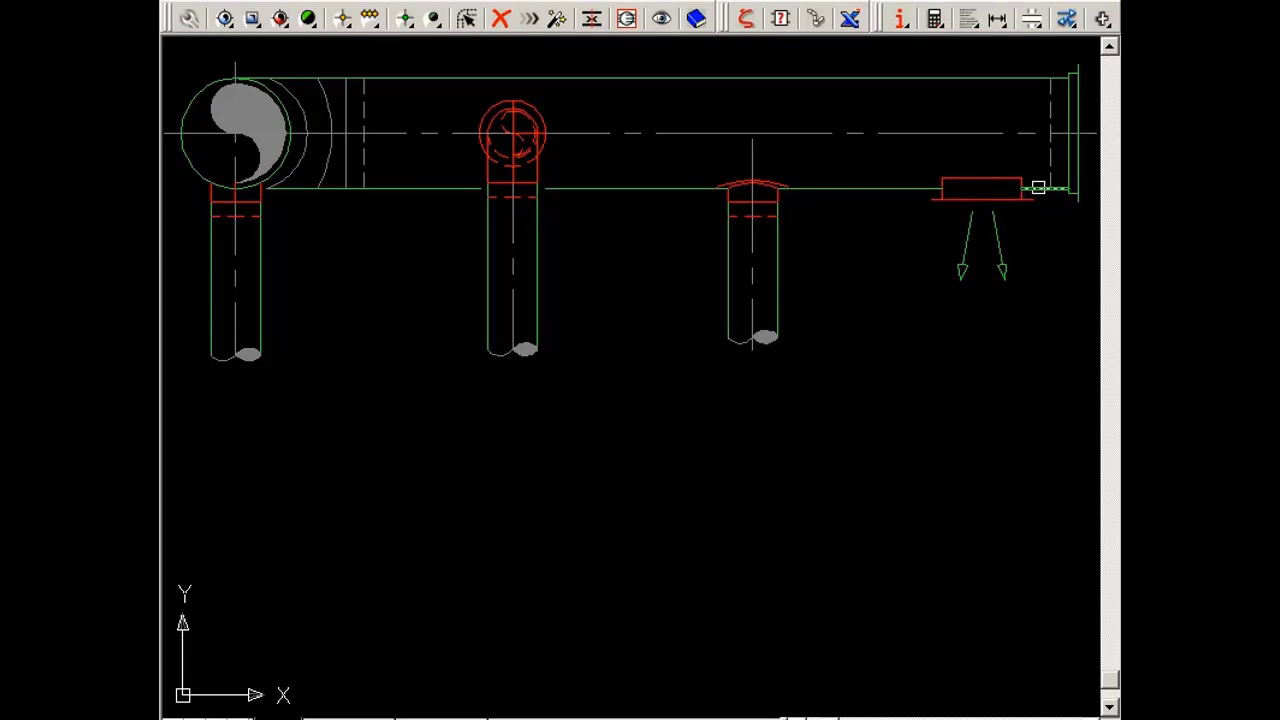
pyautogui.click(1010, 190)
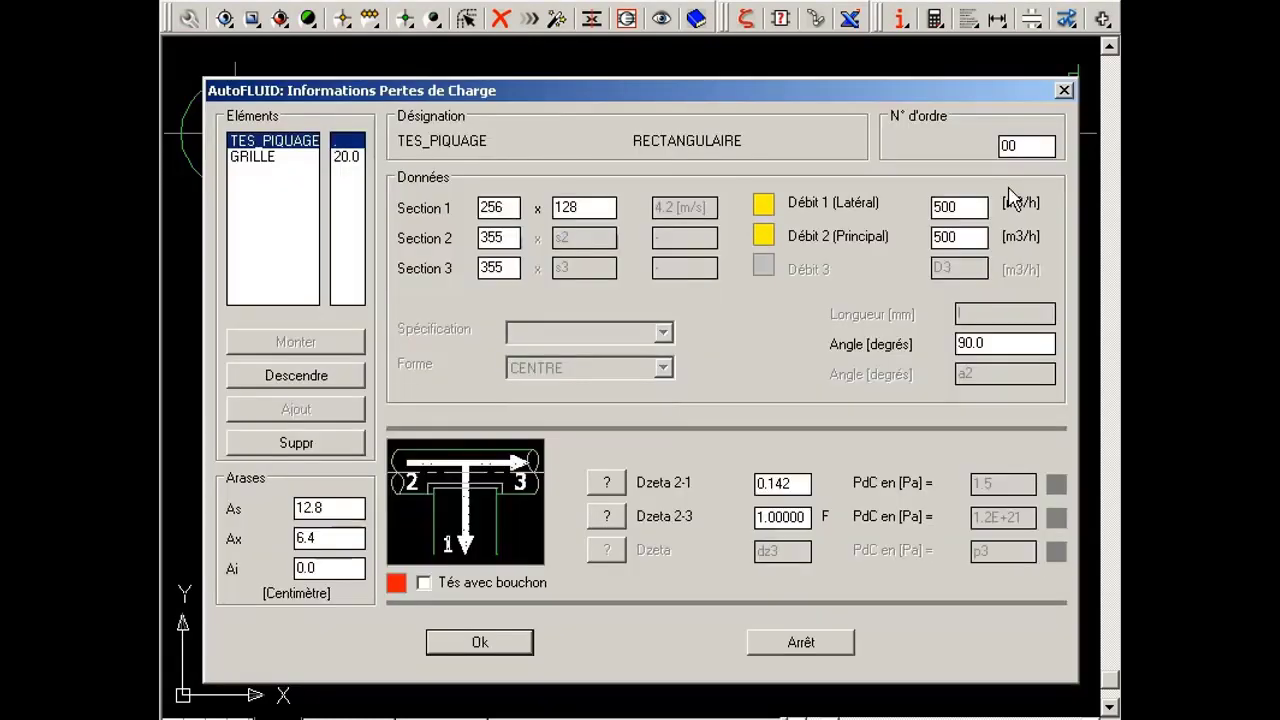
pyautogui.click(425, 585)
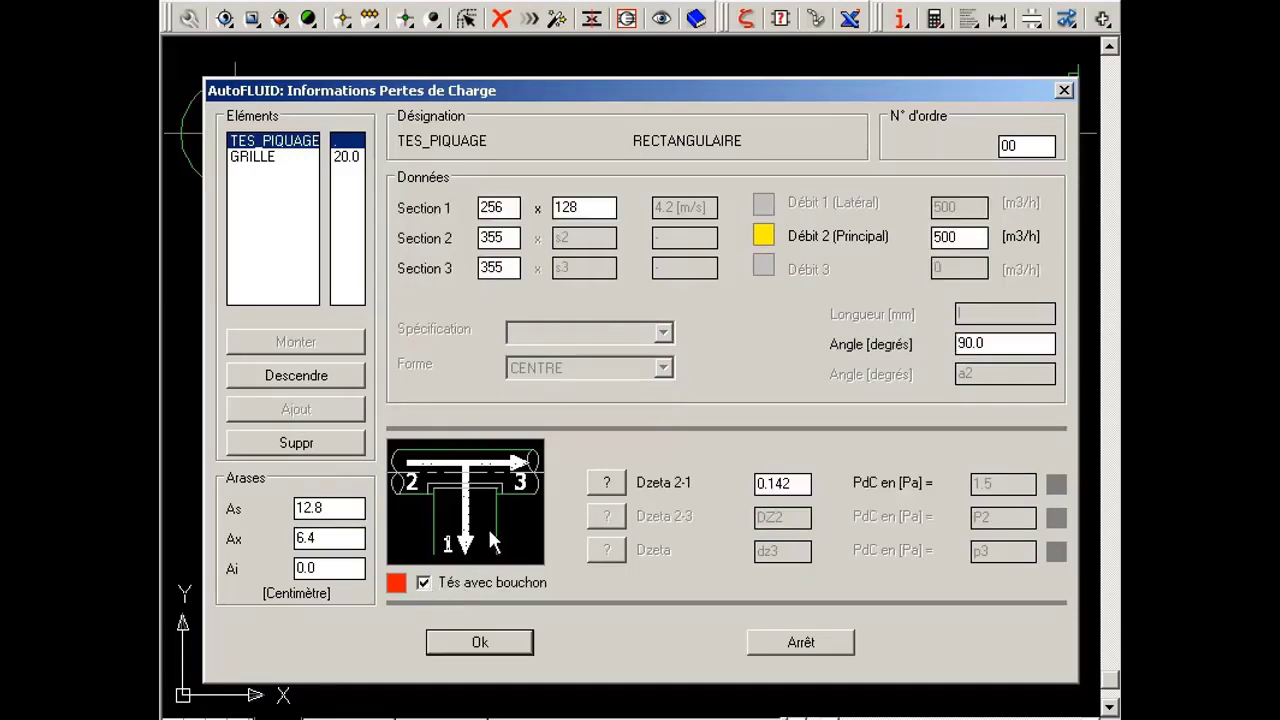
pyautogui.click(396, 583)
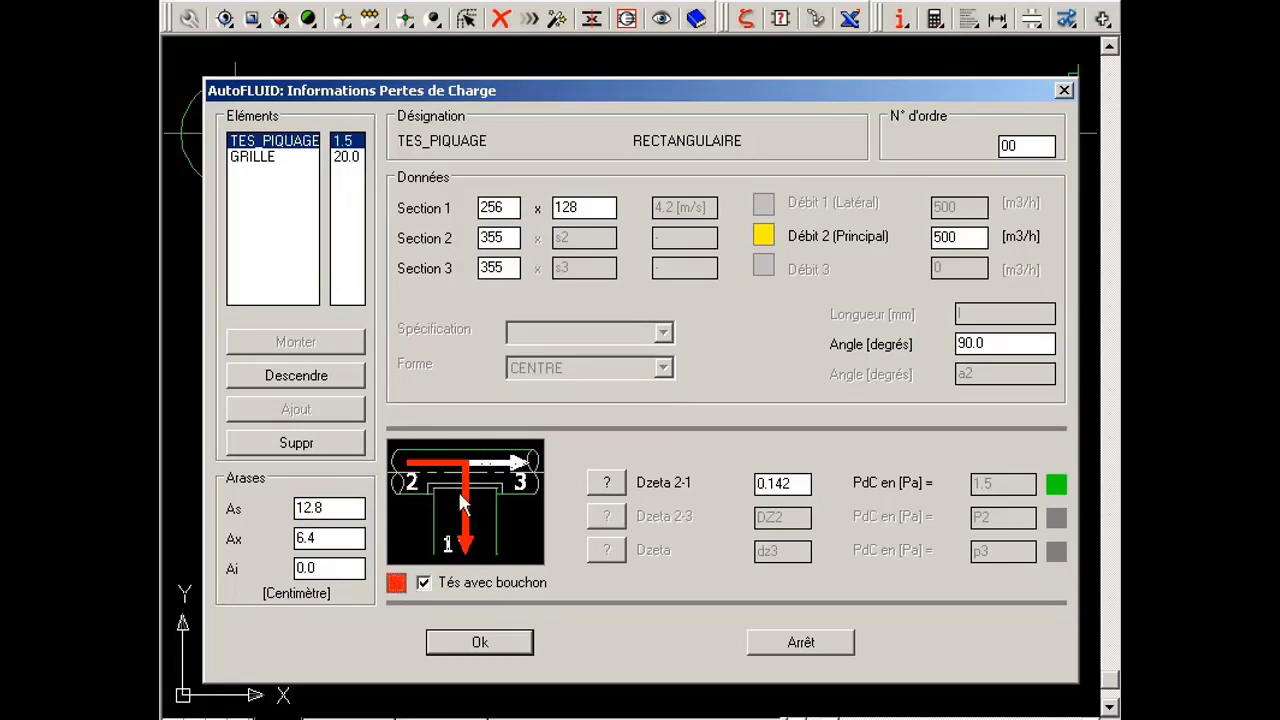
pyautogui.click(476, 643)
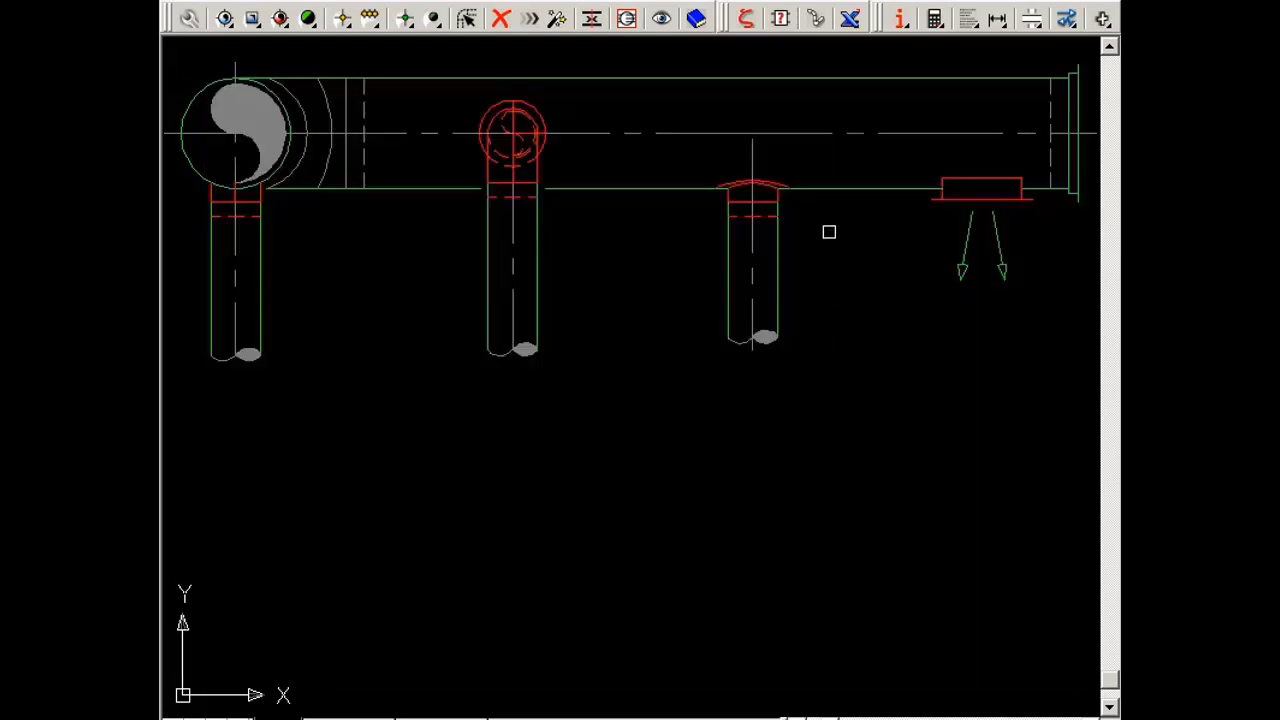
# - Set the flow path of the circular tapping tee nearest the end grille to 2-3 and accept its data
pyautogui.click(825, 188)
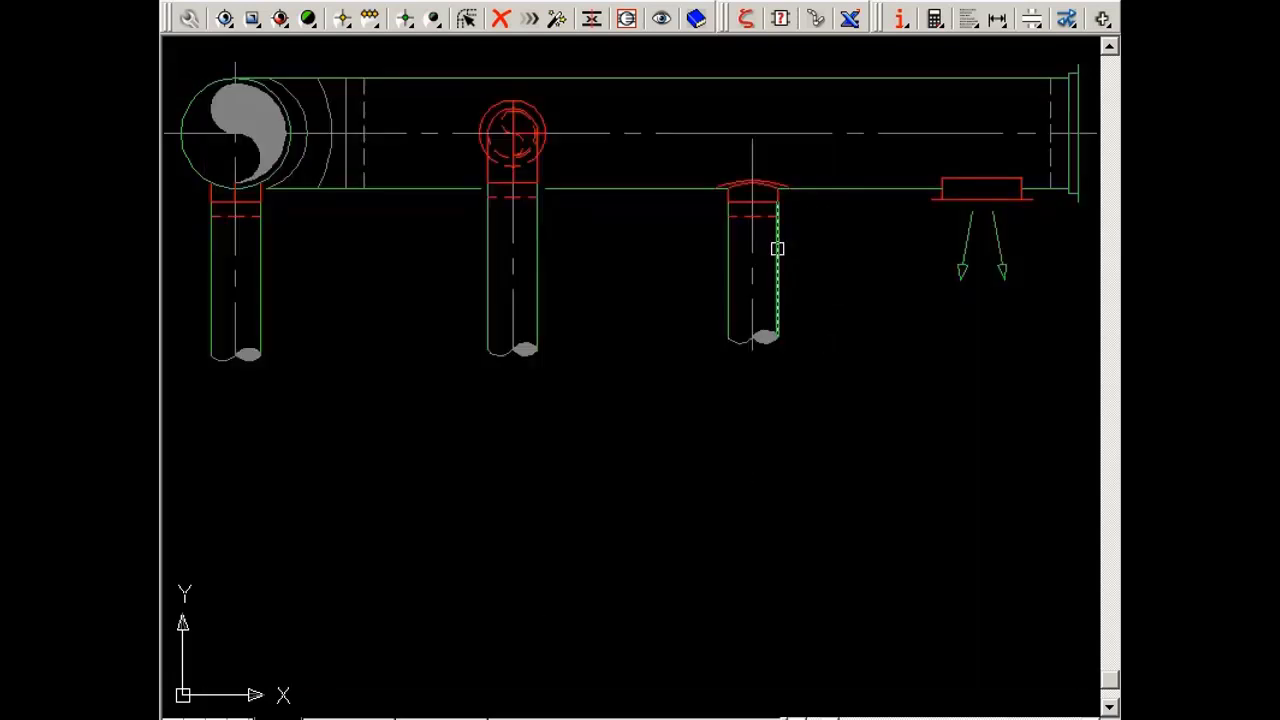
pyautogui.click(740, 182)
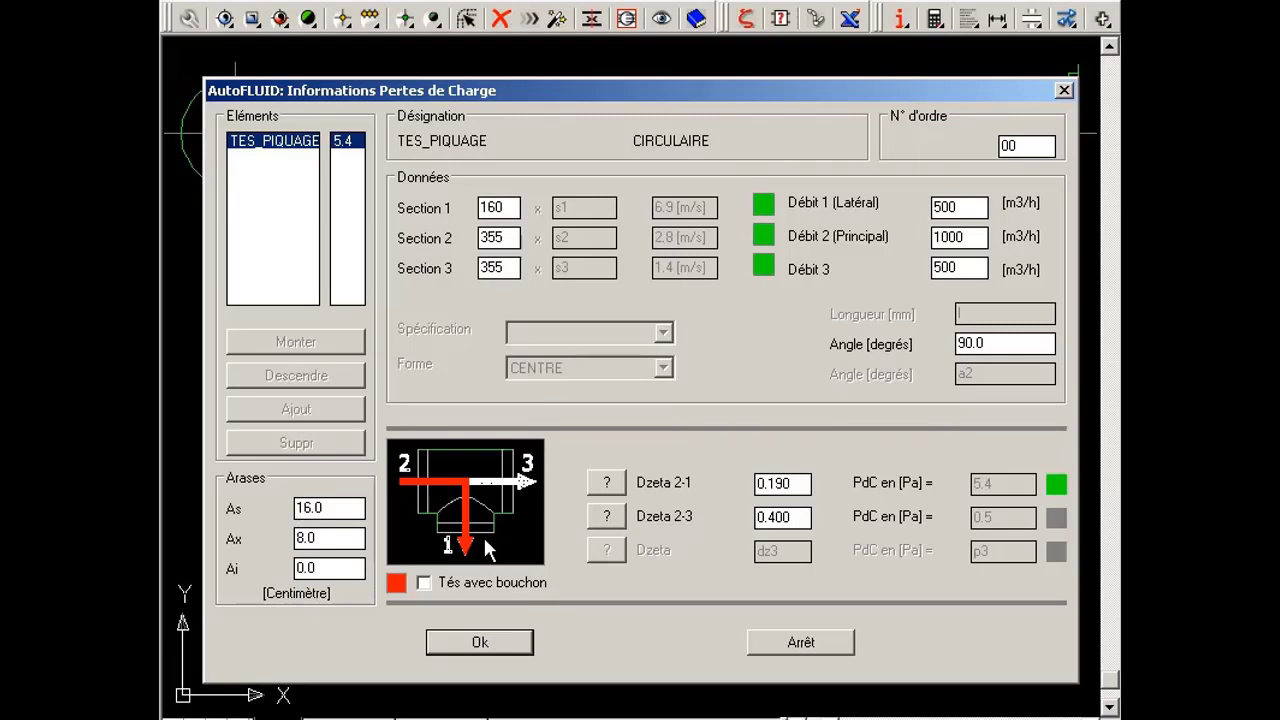
pyautogui.click(395, 585)
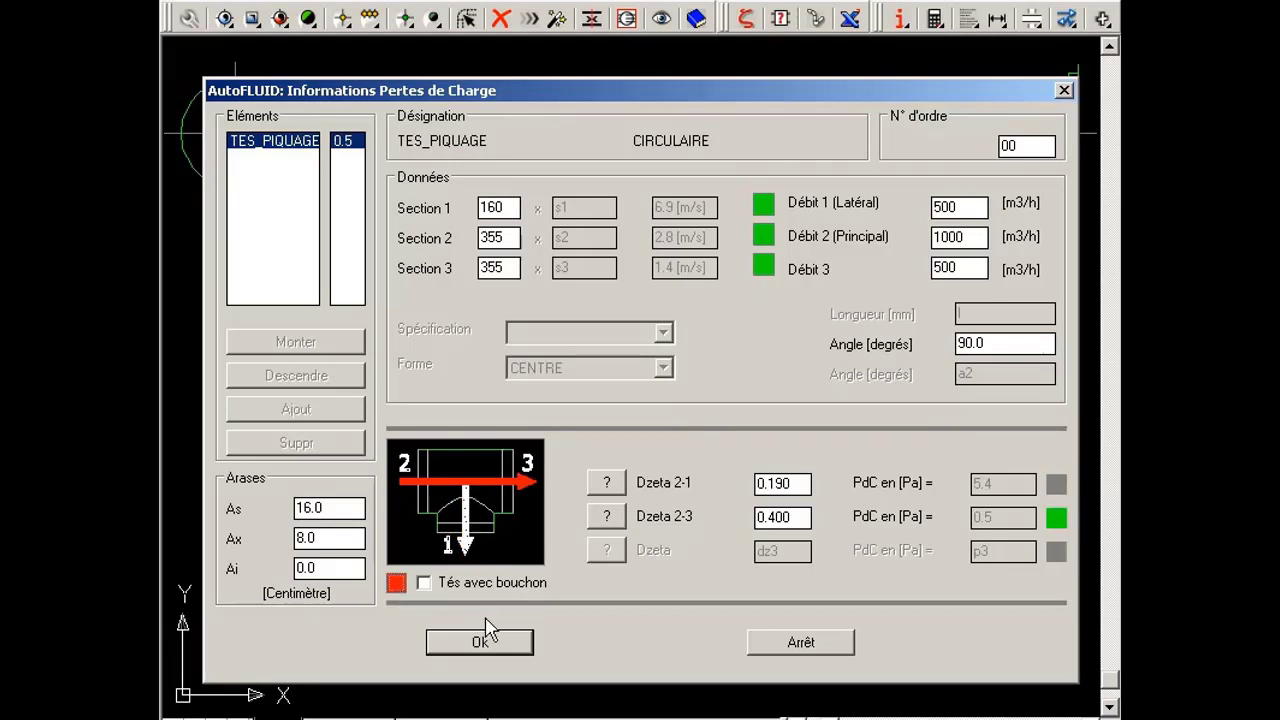
pyautogui.click(480, 643)
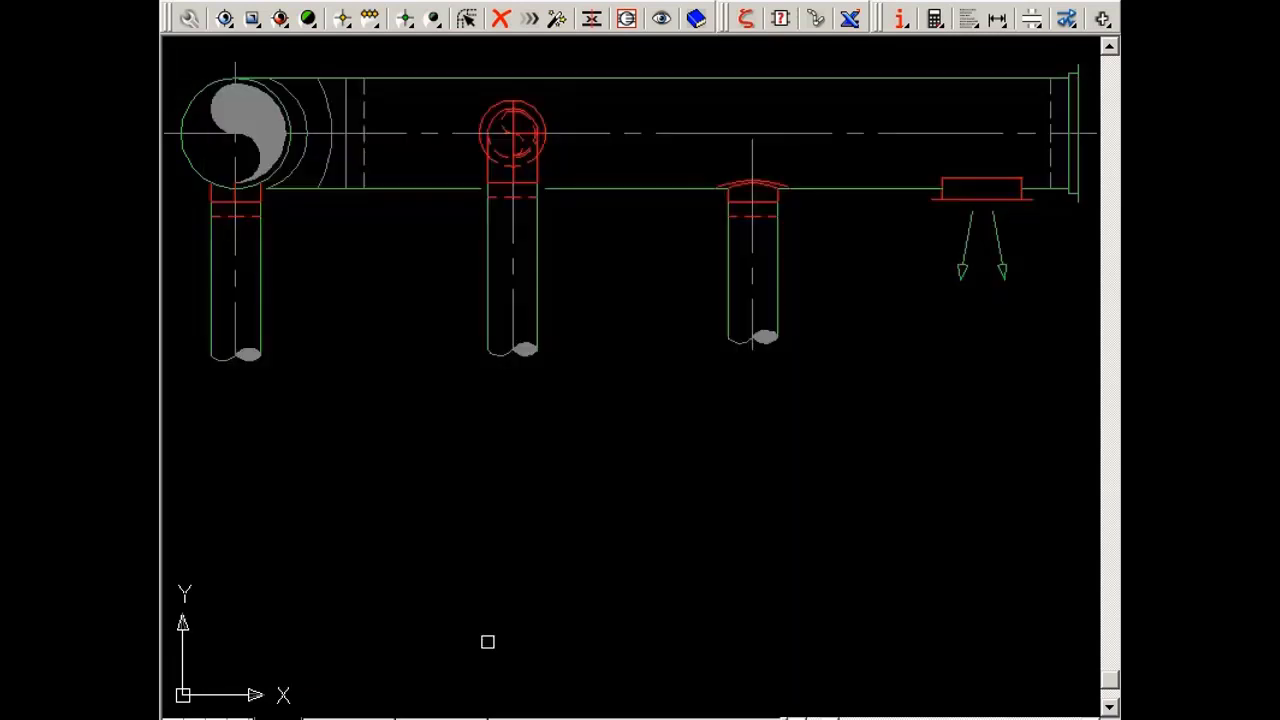
# - Give the middle branch's tapping tee the Soufflage flow from 2 to 1 and 3, choose flow path 2-3 and accept
pyautogui.click(538, 148)
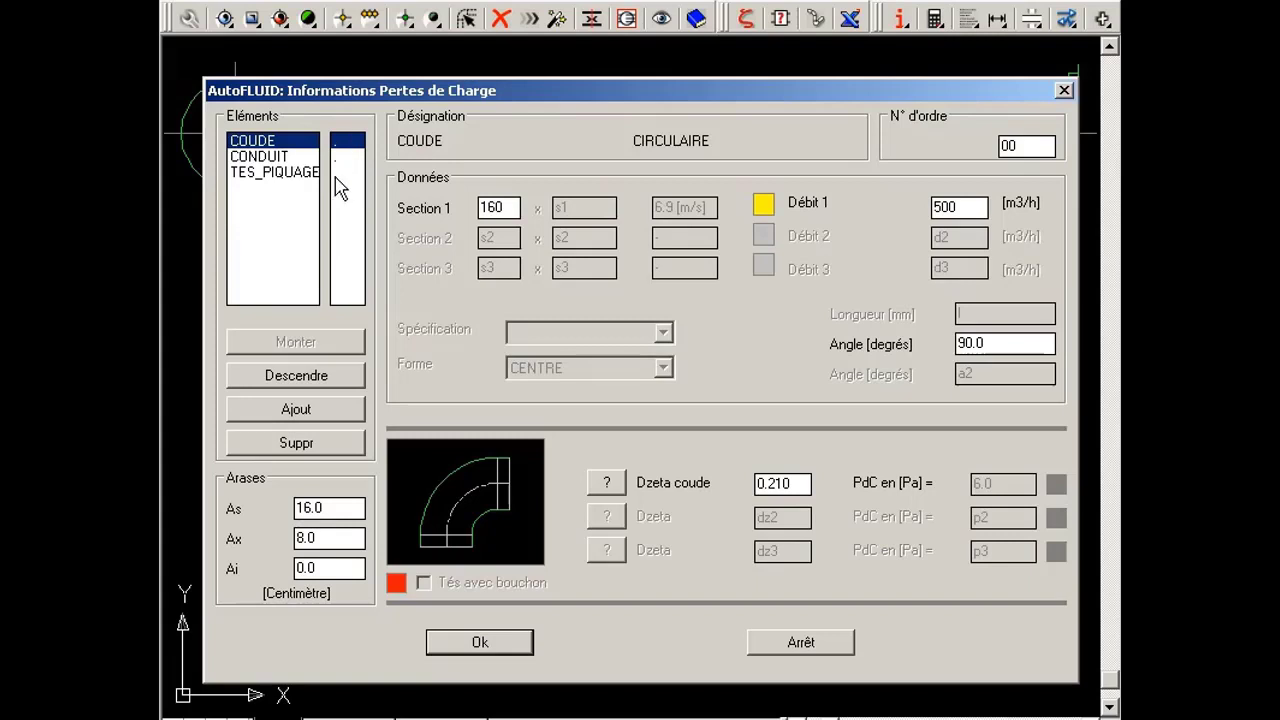
pyautogui.click(346, 157)
pyautogui.click(346, 158)
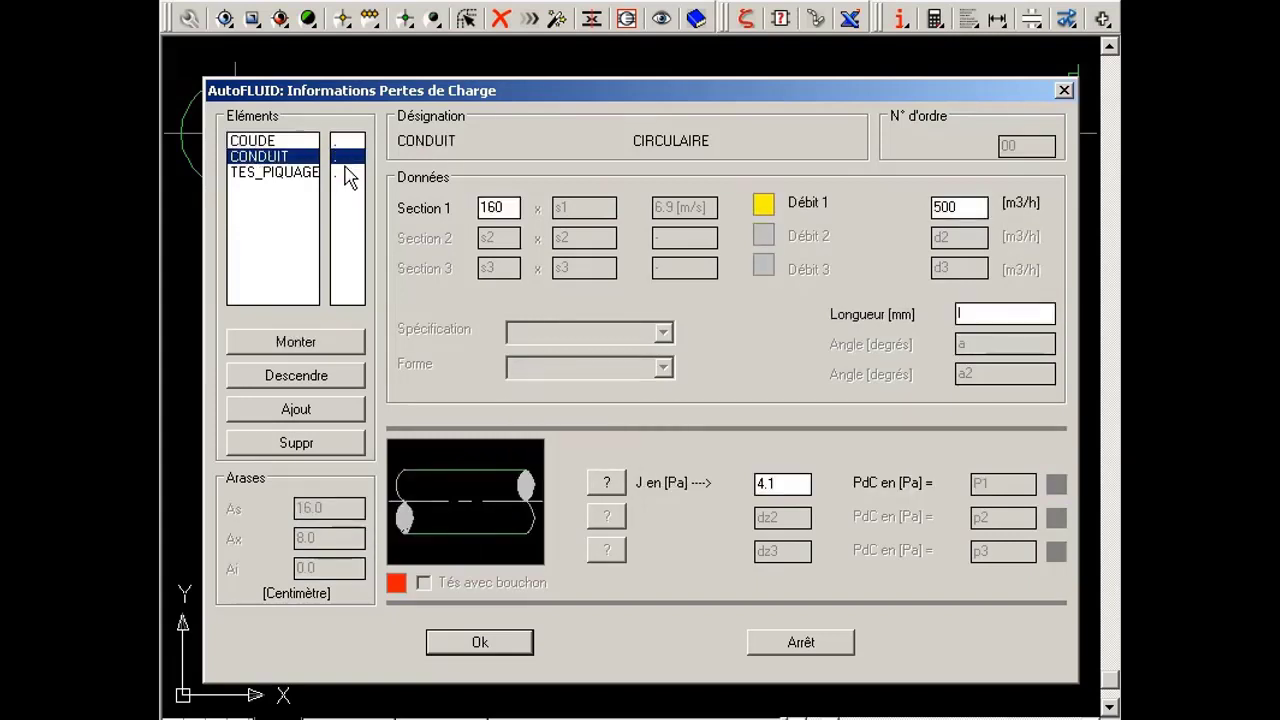
pyautogui.click(343, 174)
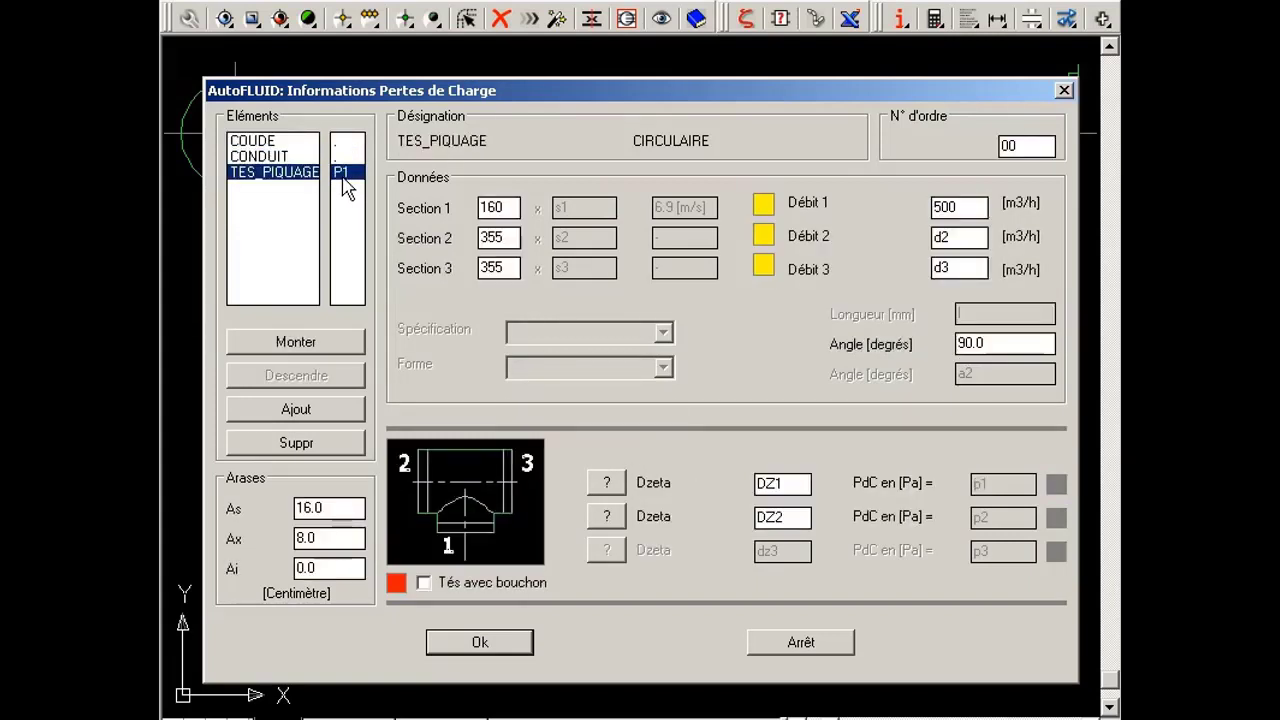
pyautogui.click(466, 500)
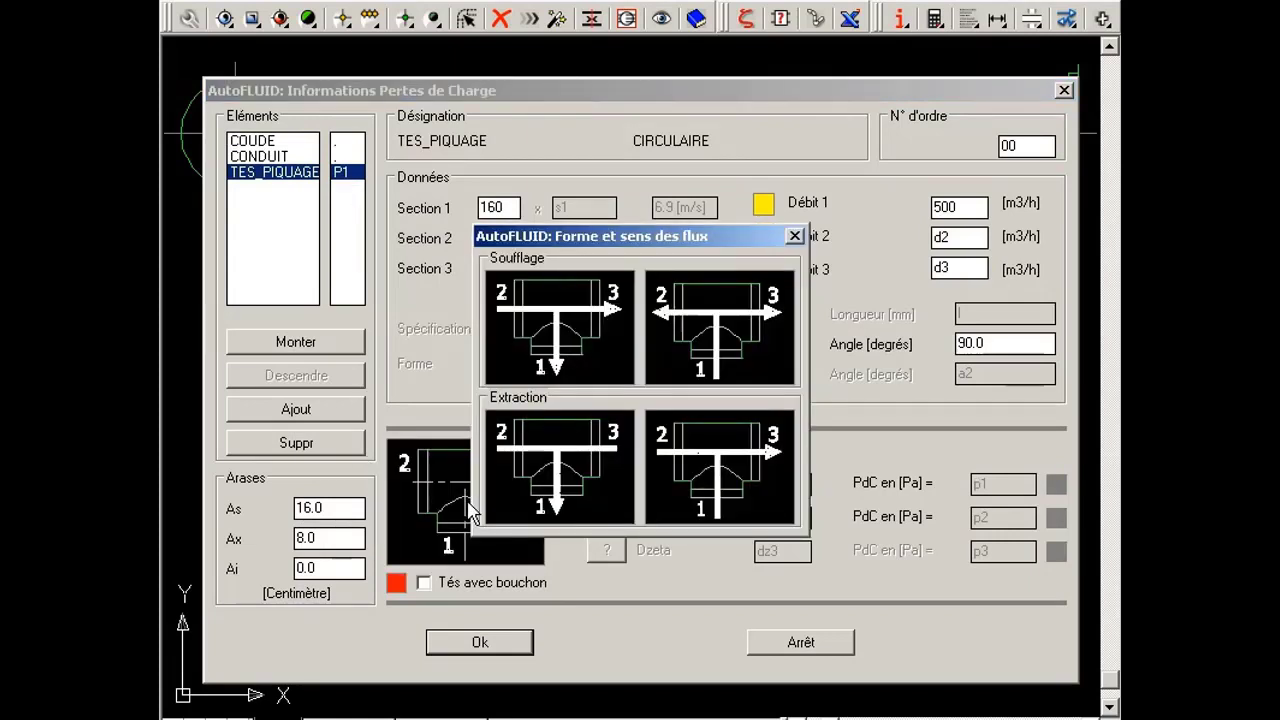
pyautogui.click(563, 362)
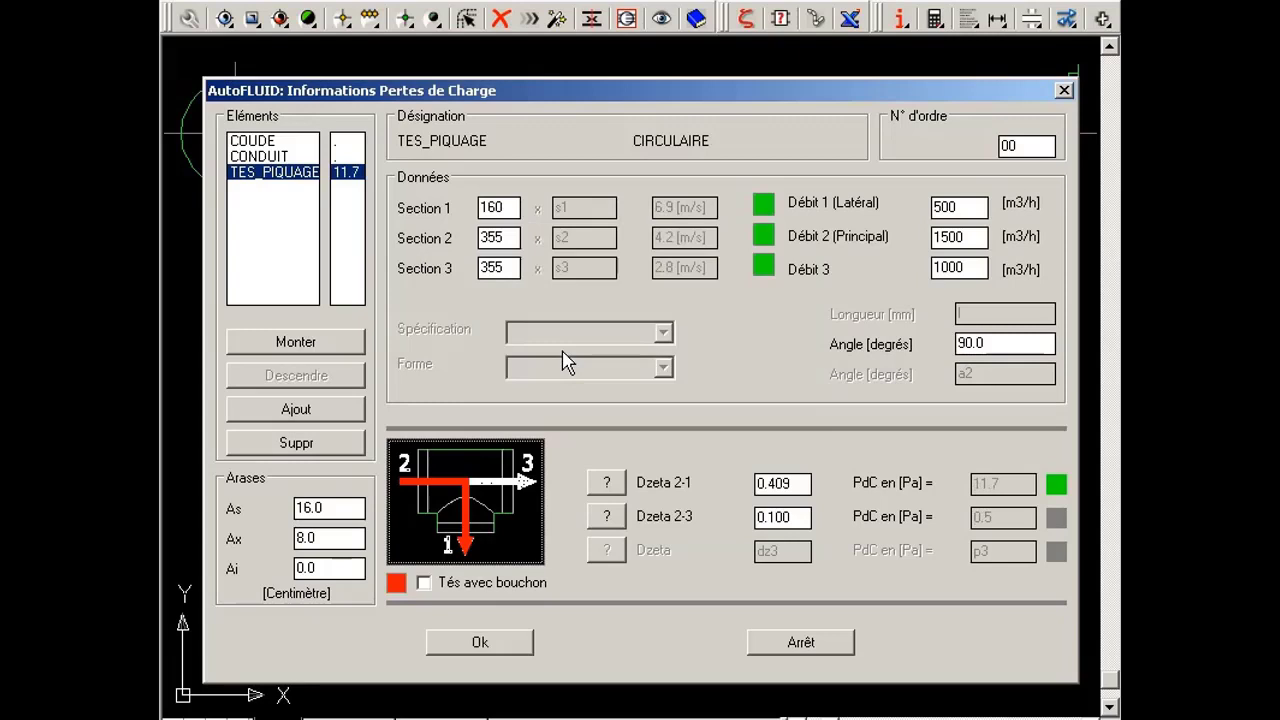
pyautogui.click(396, 583)
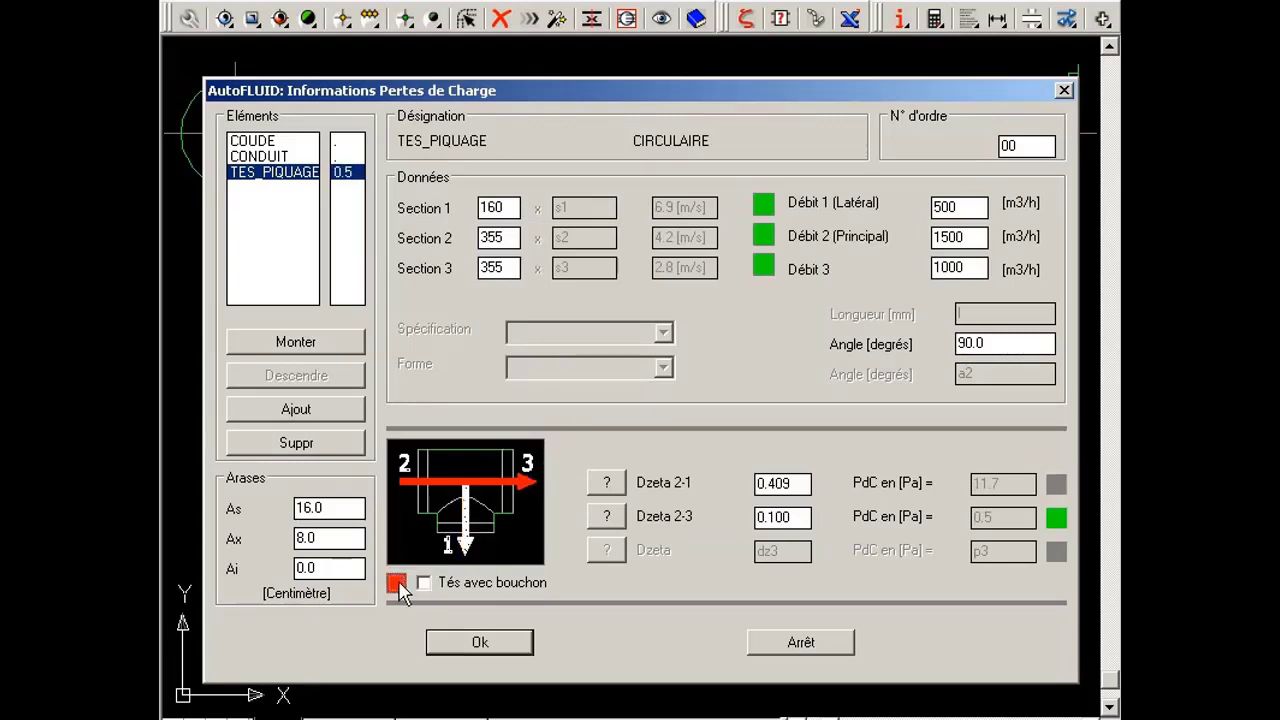
pyautogui.click(526, 644)
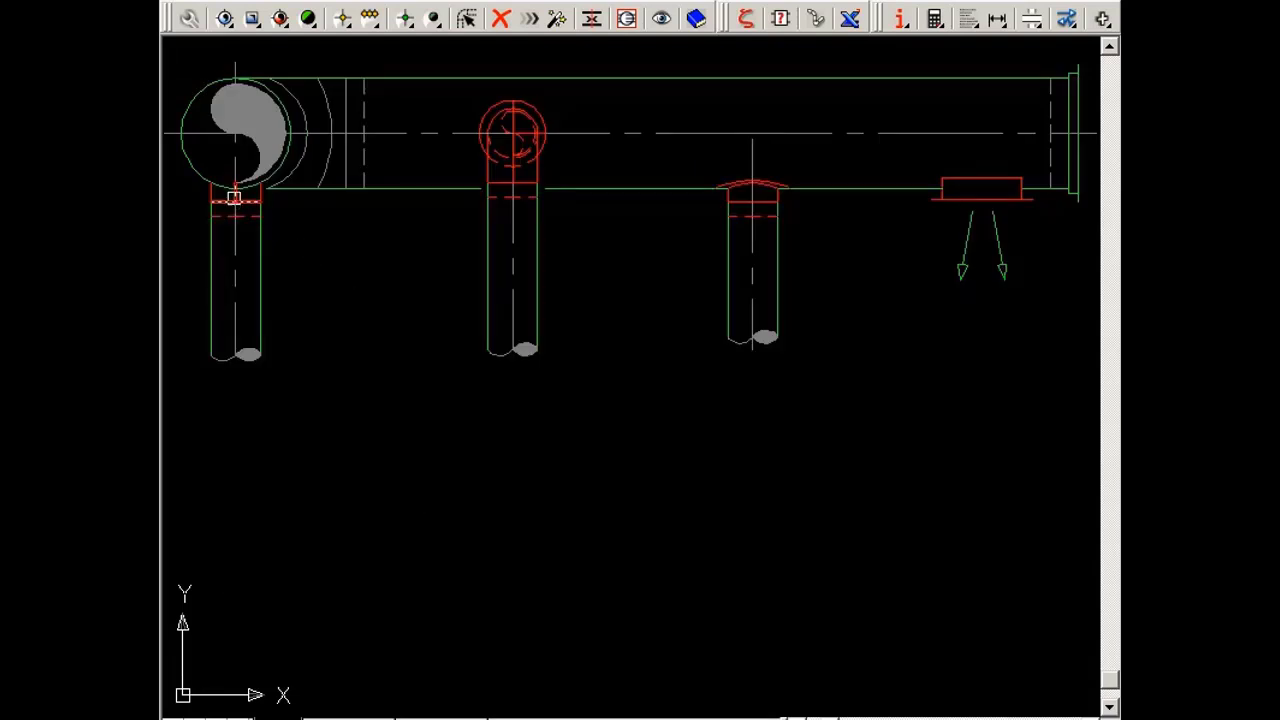
# - Include both ducts, the elbow and the TES_DV tee at the network's start in the pressure-drop calculation, using flow path 2-3 for the tee
pyautogui.click(197, 167)
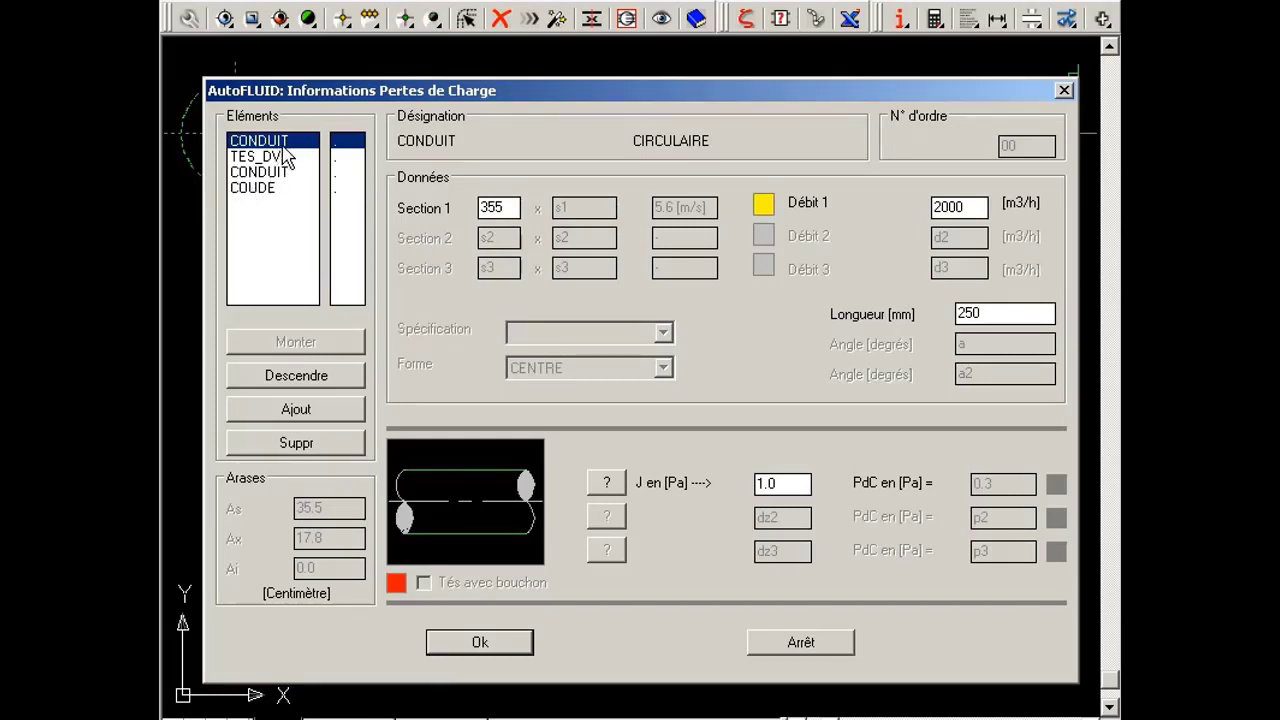
pyautogui.click(340, 152)
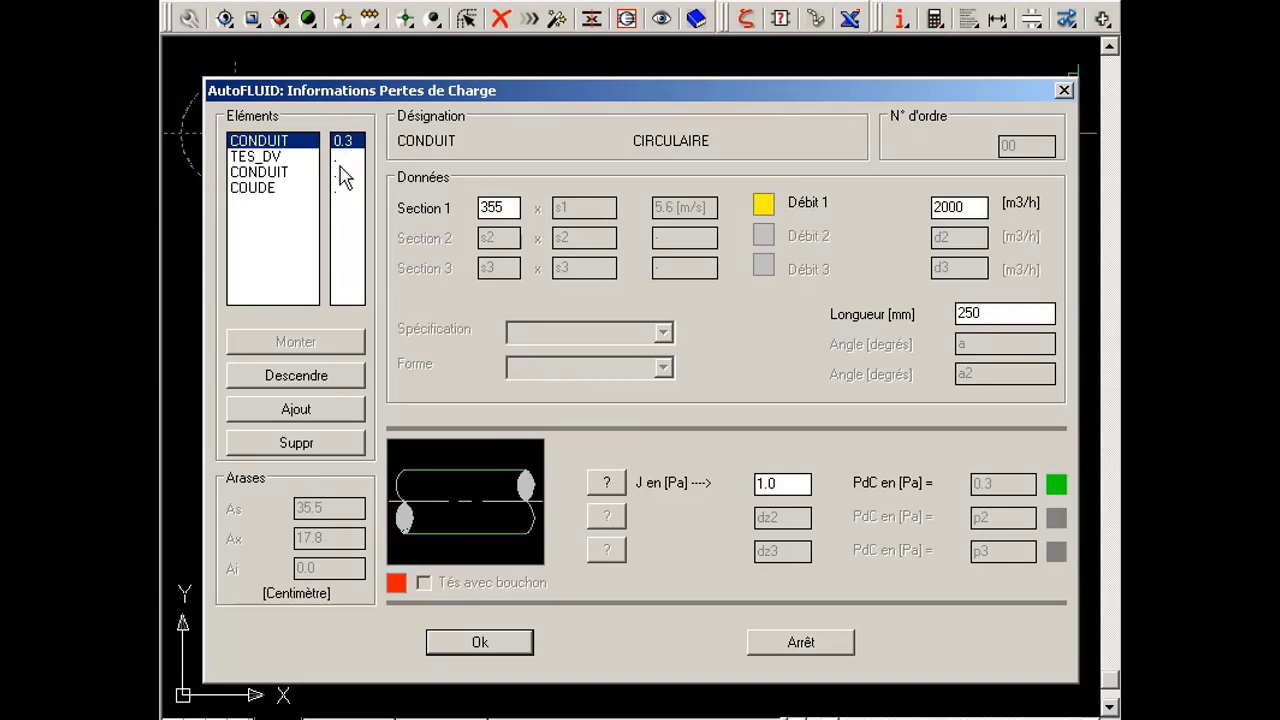
pyautogui.click(342, 174)
pyautogui.click(344, 190)
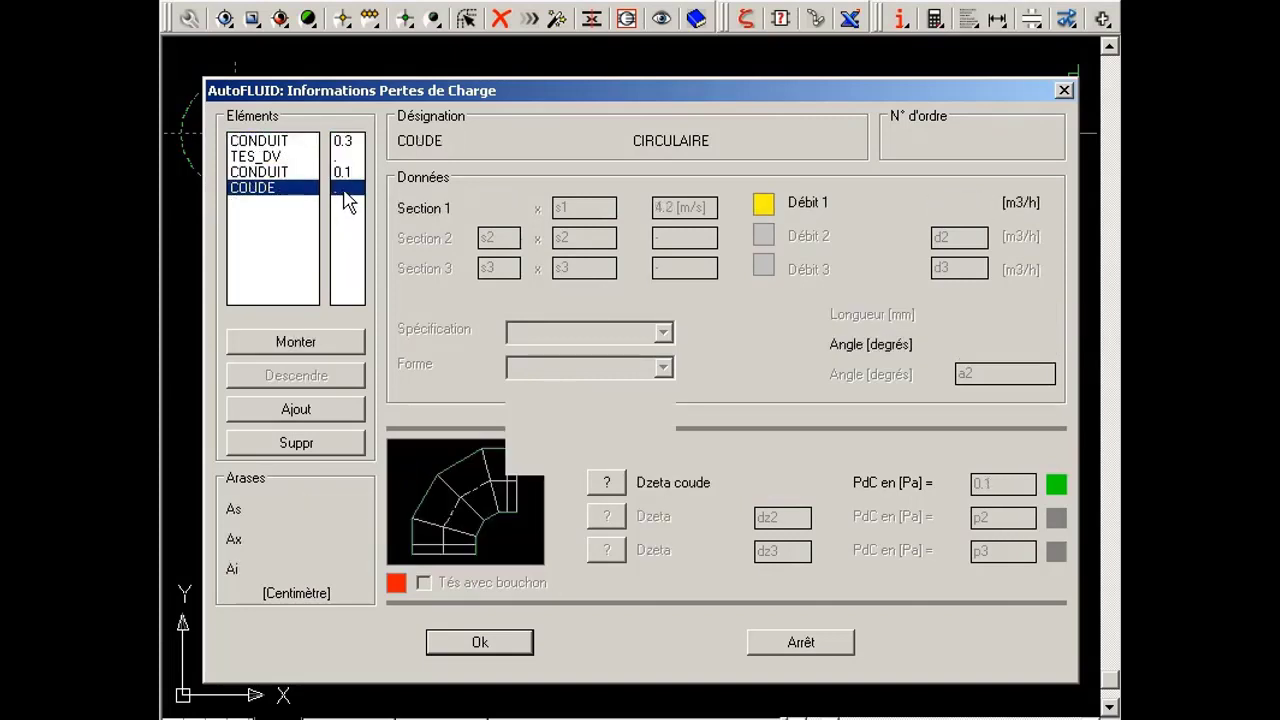
pyautogui.click(346, 158)
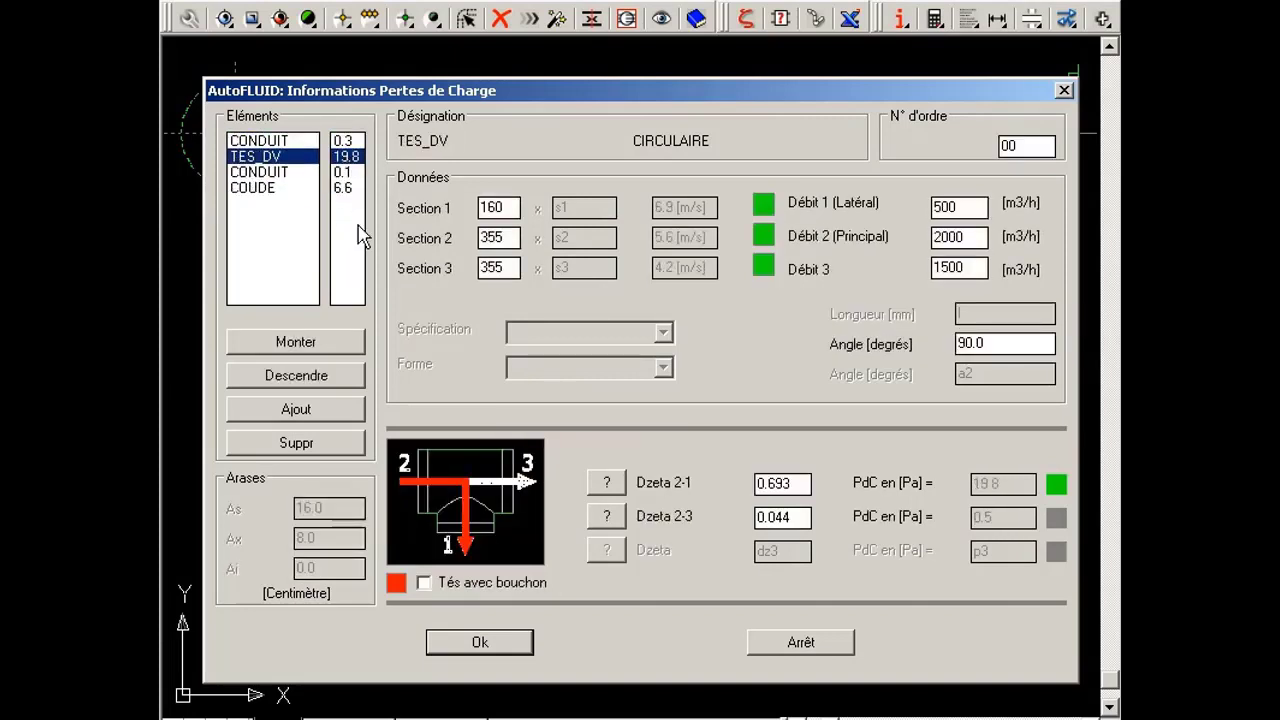
pyautogui.click(396, 583)
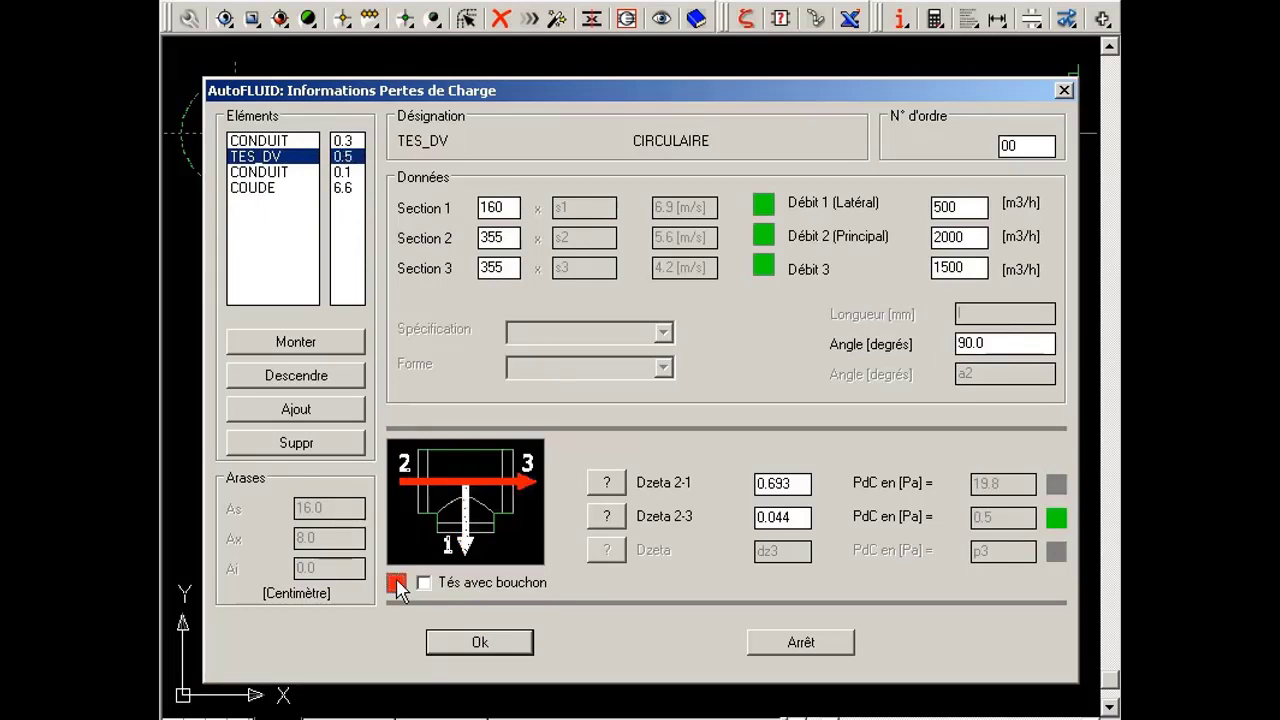
pyautogui.click(487, 645)
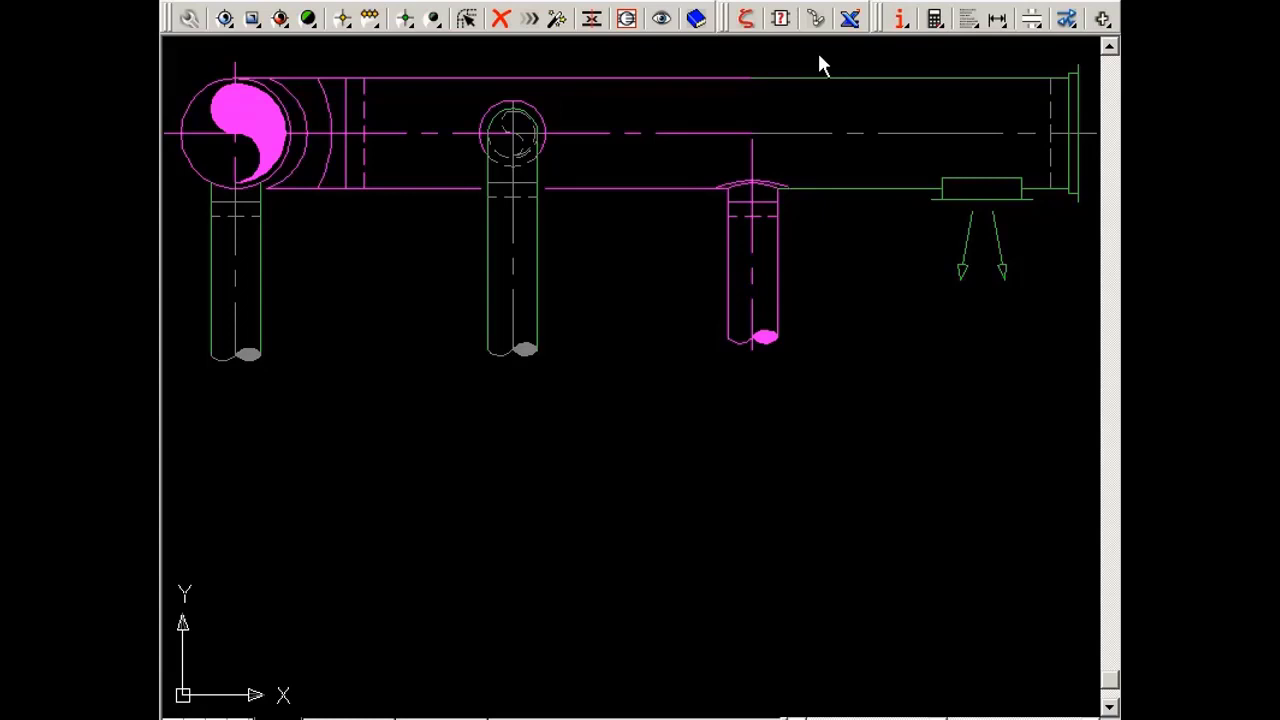
# - For the next circuit, set the tapping tee nearest the end grille to flow path 2-1 and accept its data
pyautogui.click(766, 185)
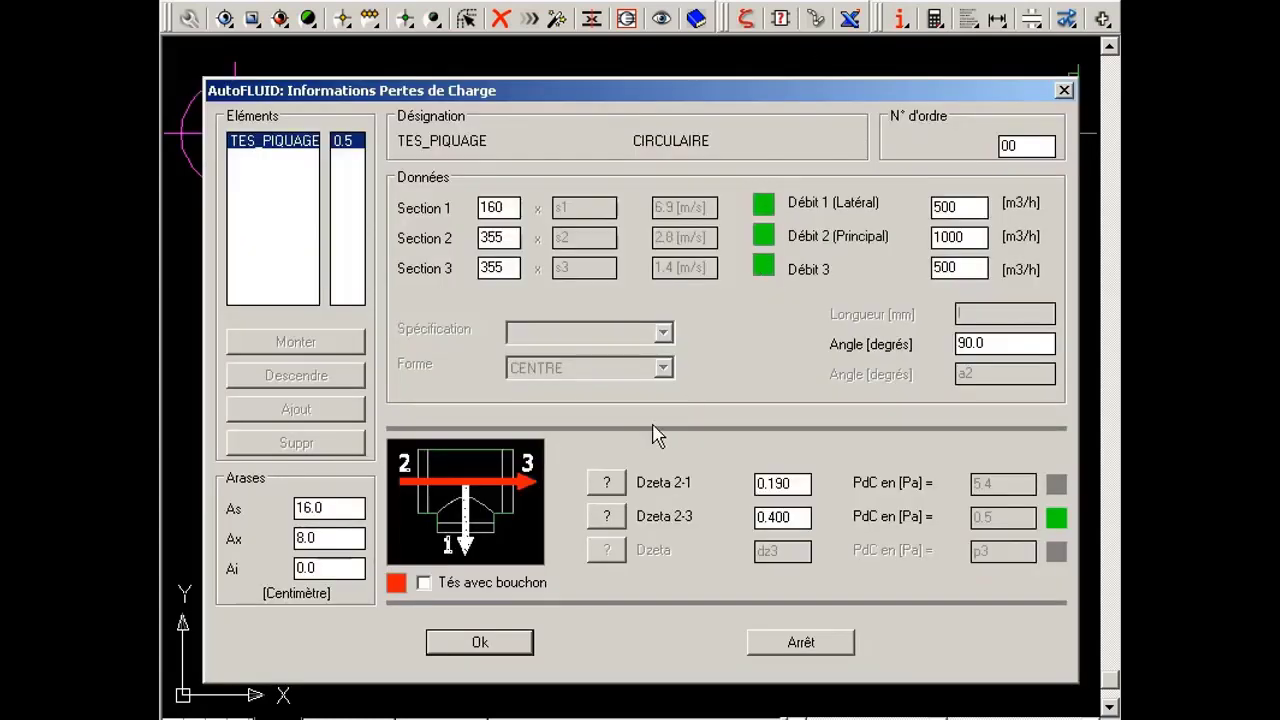
pyautogui.click(397, 583)
pyautogui.click(397, 583)
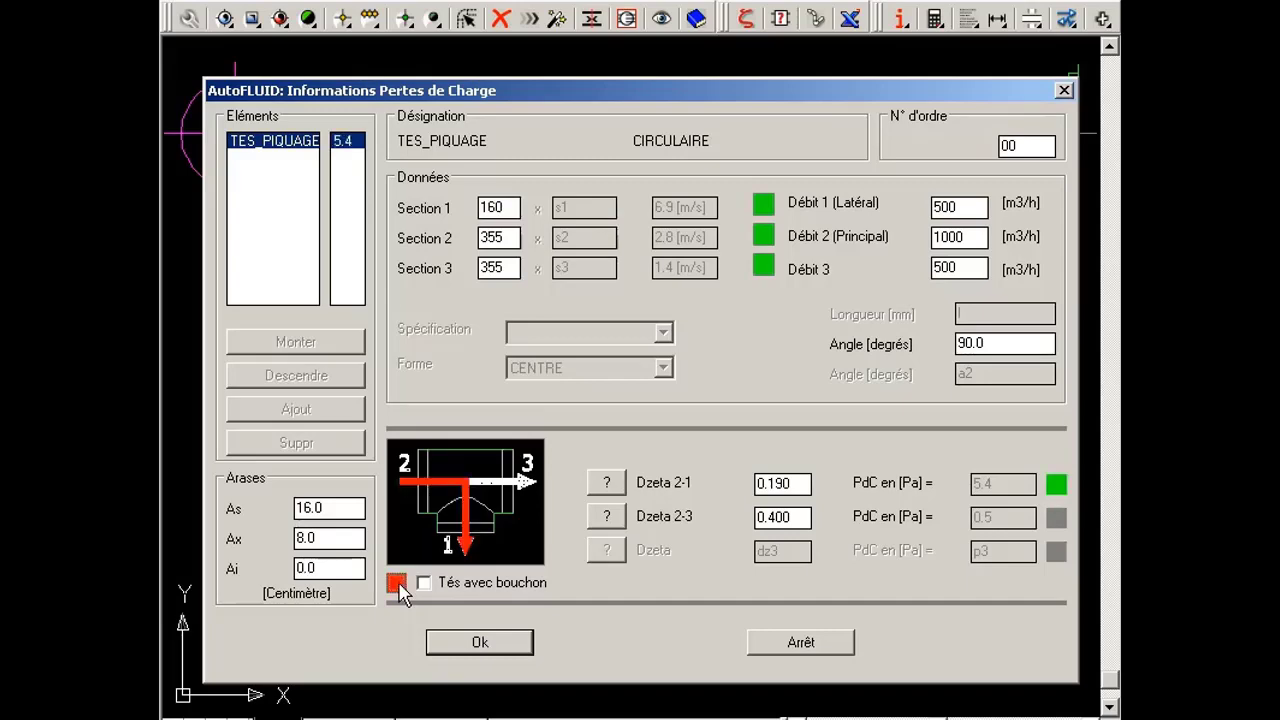
pyautogui.click(470, 642)
# - Accept the middle tapping tee and the elements at the network's start for this circuit, with both tees on flow path 2-3
pyautogui.click(537, 116)
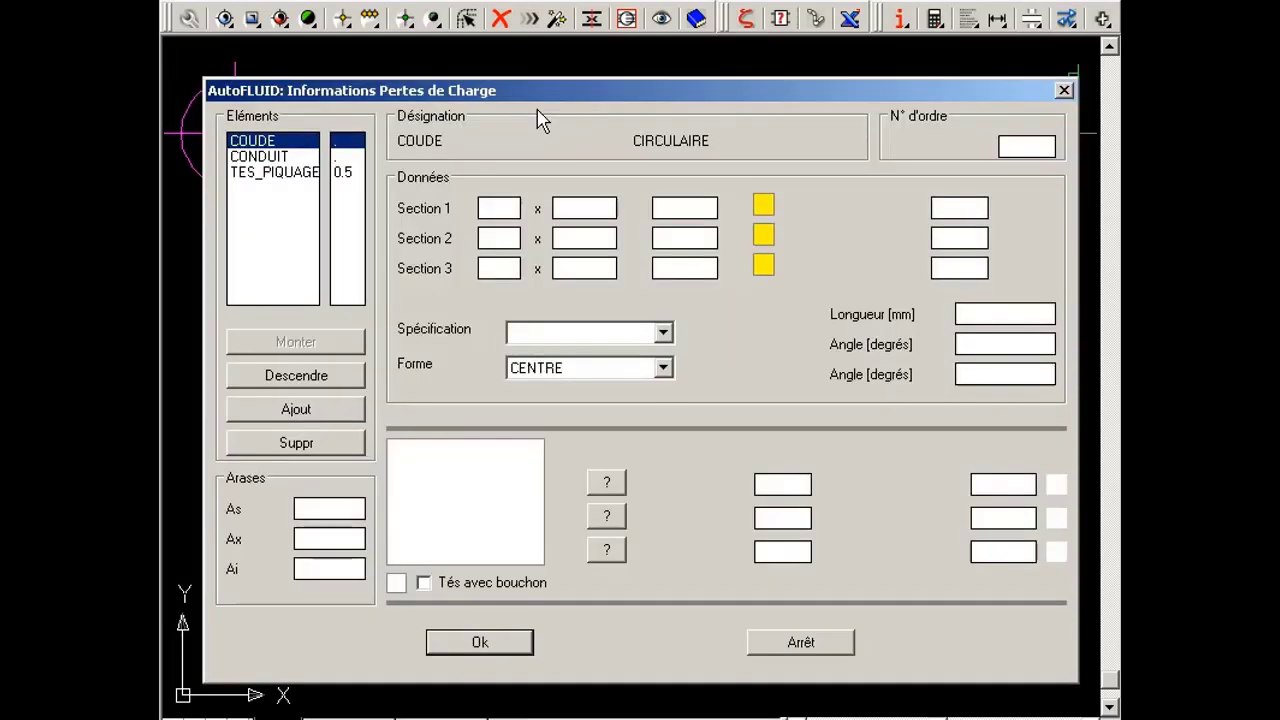
pyautogui.click(290, 172)
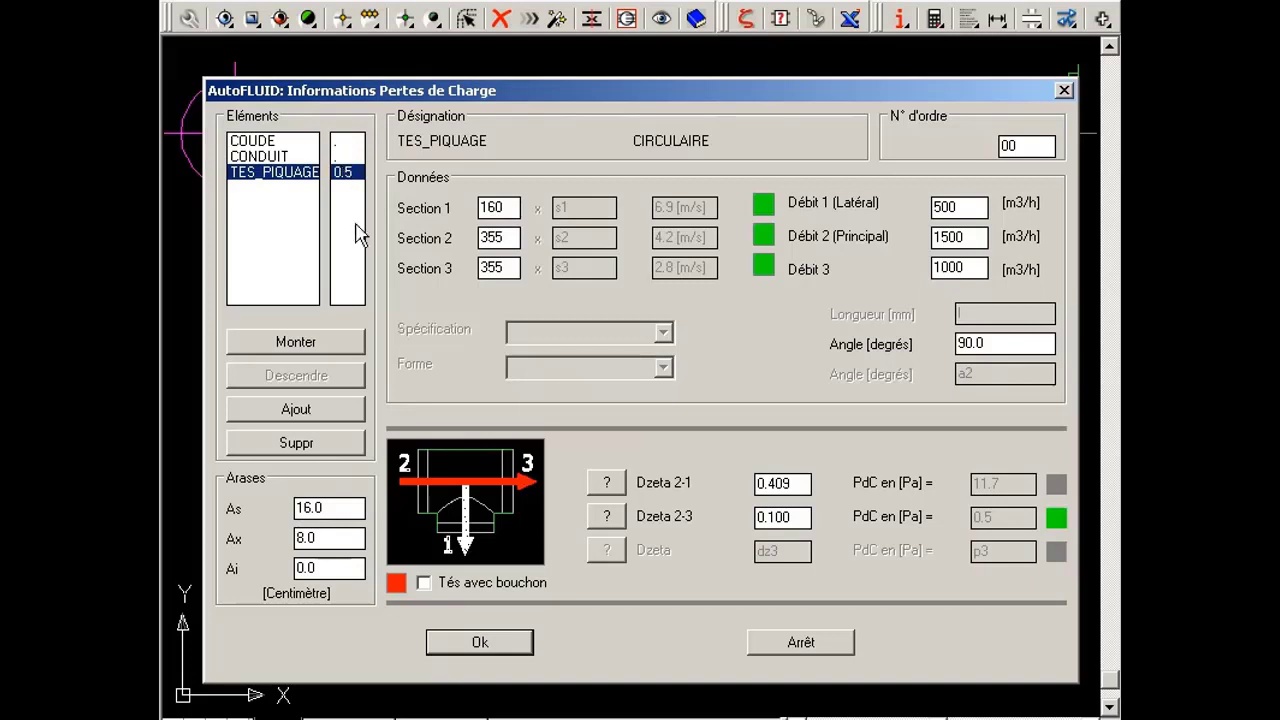
pyautogui.click(475, 642)
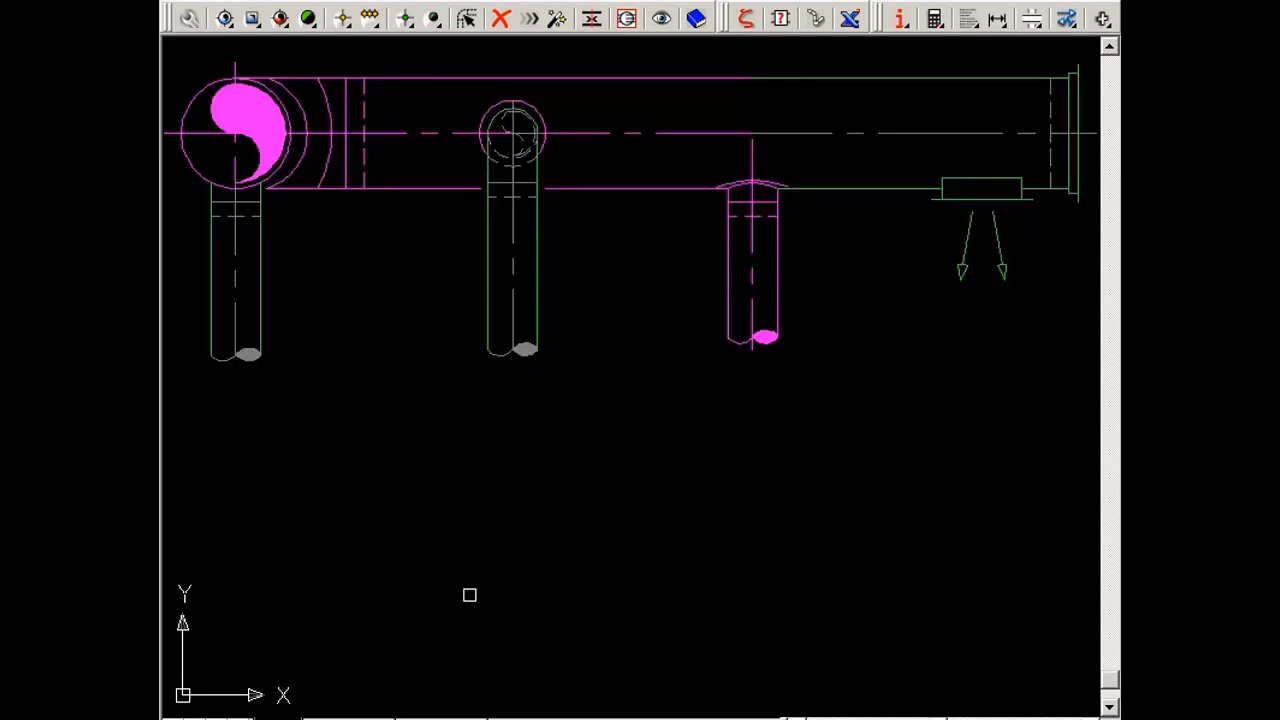
pyautogui.click(317, 163)
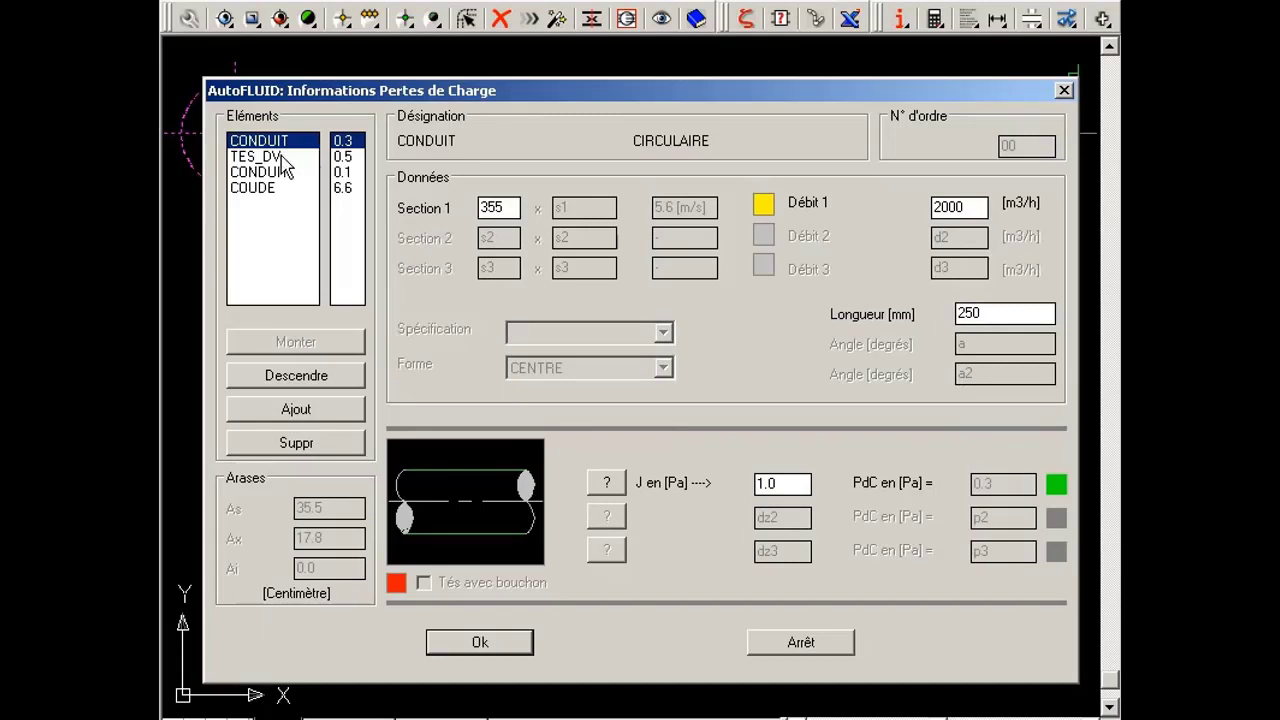
pyautogui.click(284, 160)
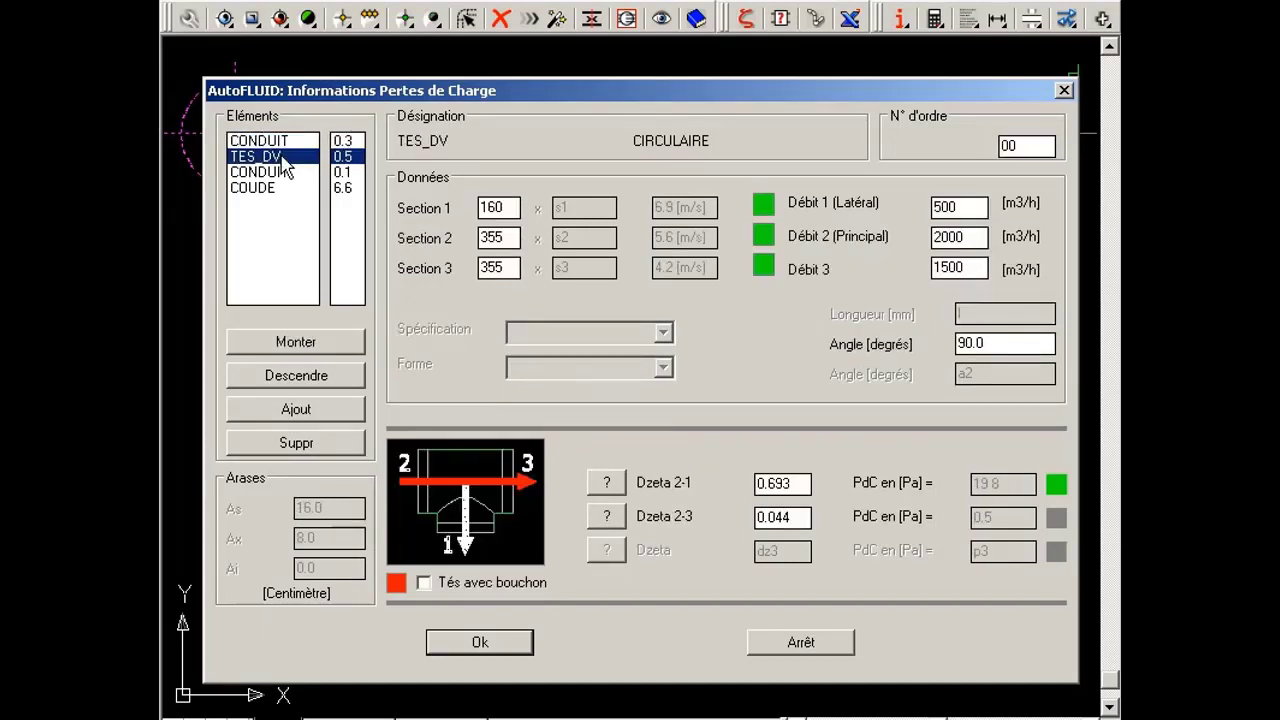
pyautogui.press('Return')
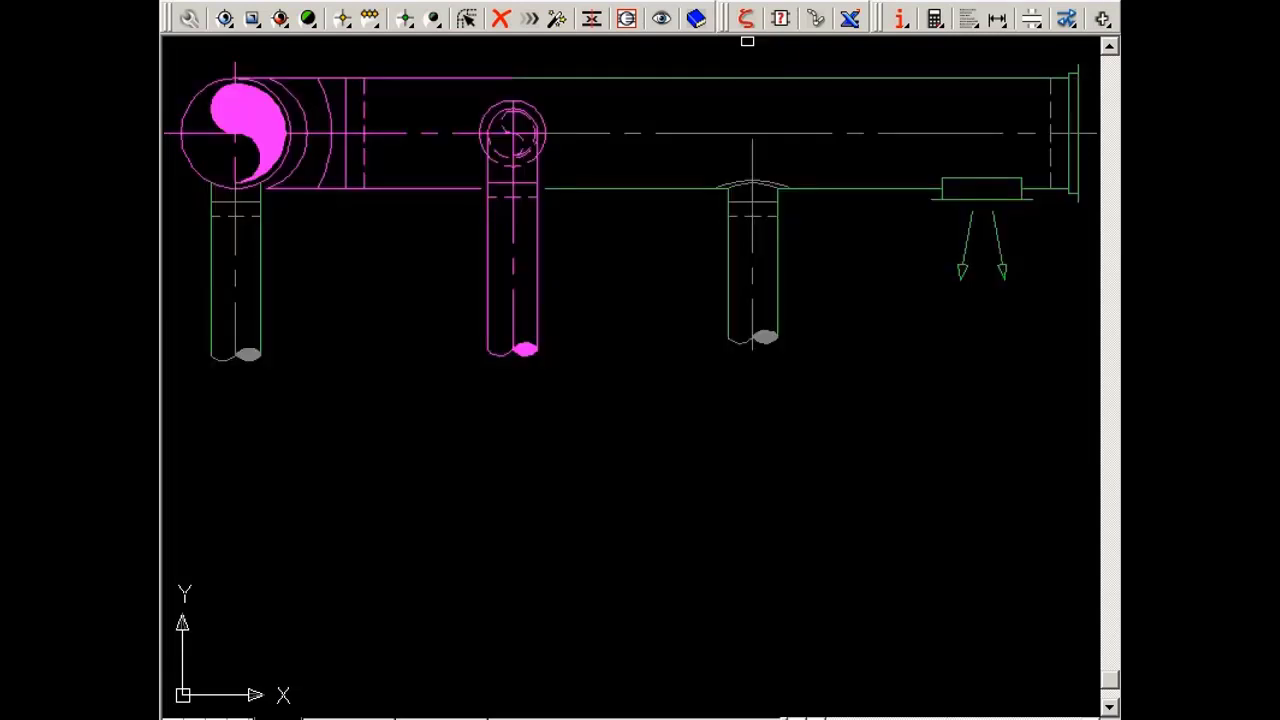
# - Start the middle branch's circuit, include its elbow and set its vertical duct length to 50 mm
pyautogui.click(746, 20)
pyautogui.click(536, 114)
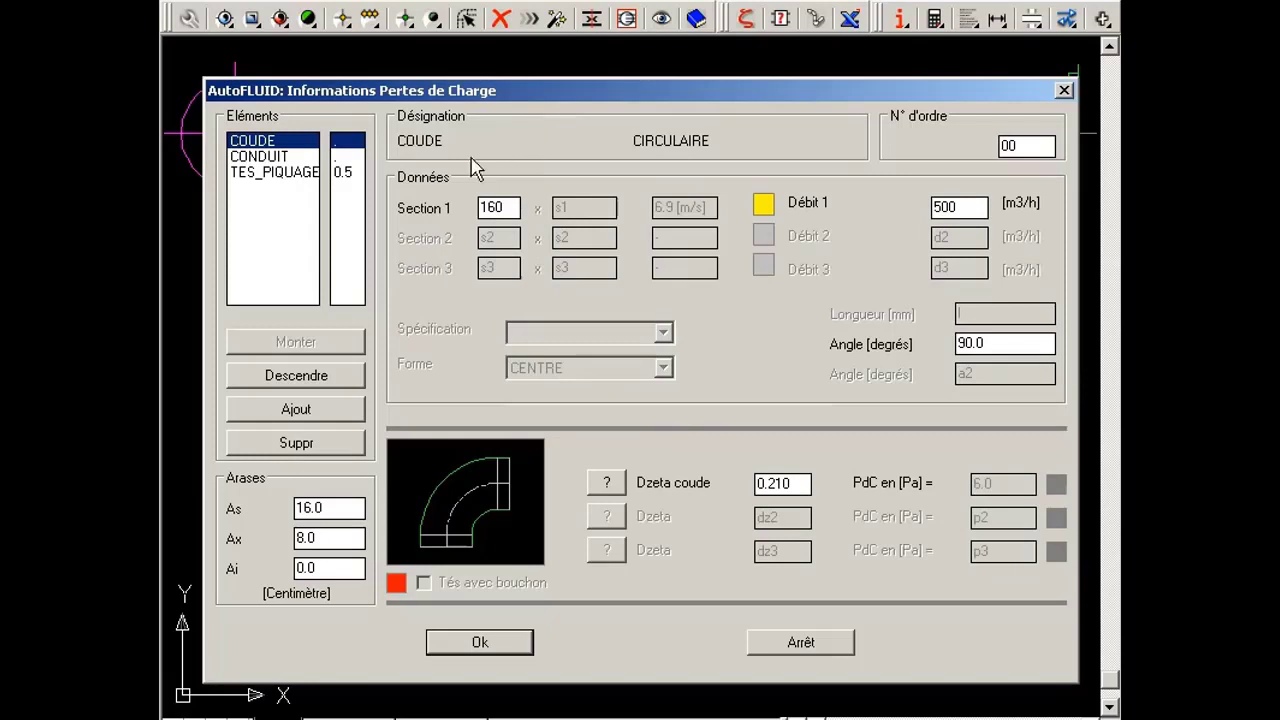
pyautogui.click(346, 157)
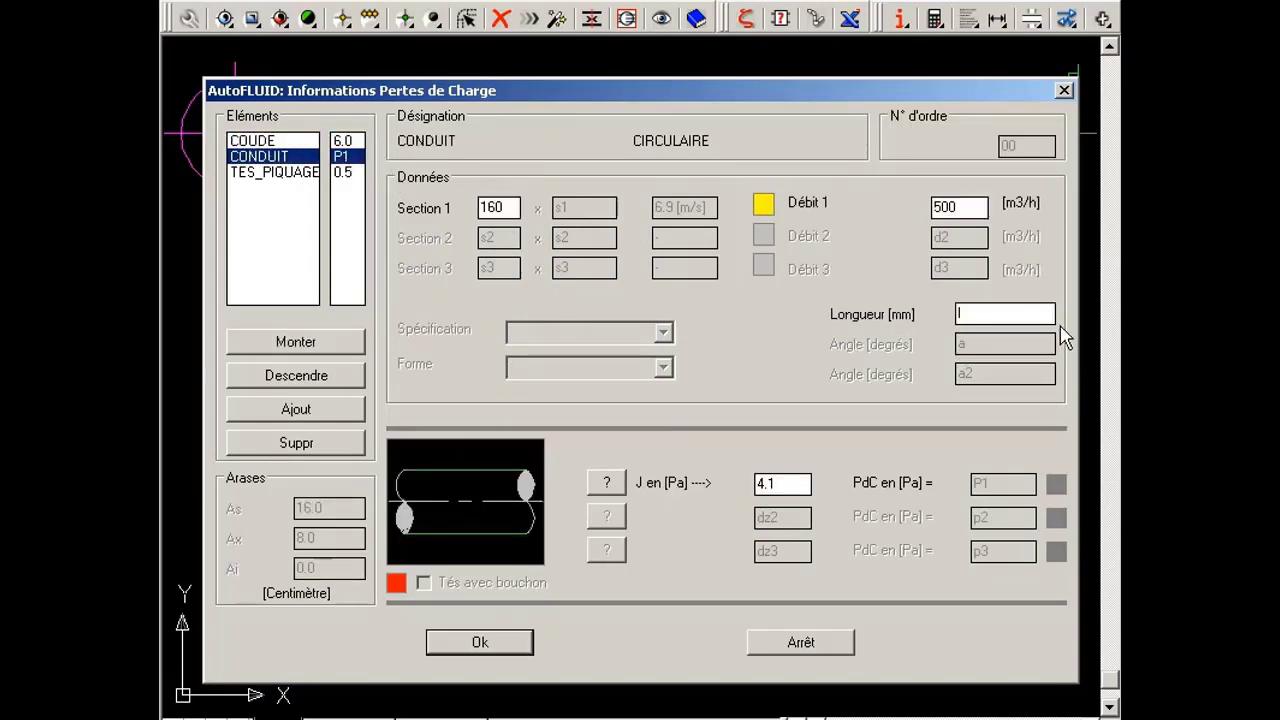
pyautogui.write('50')
pyautogui.press('Return')
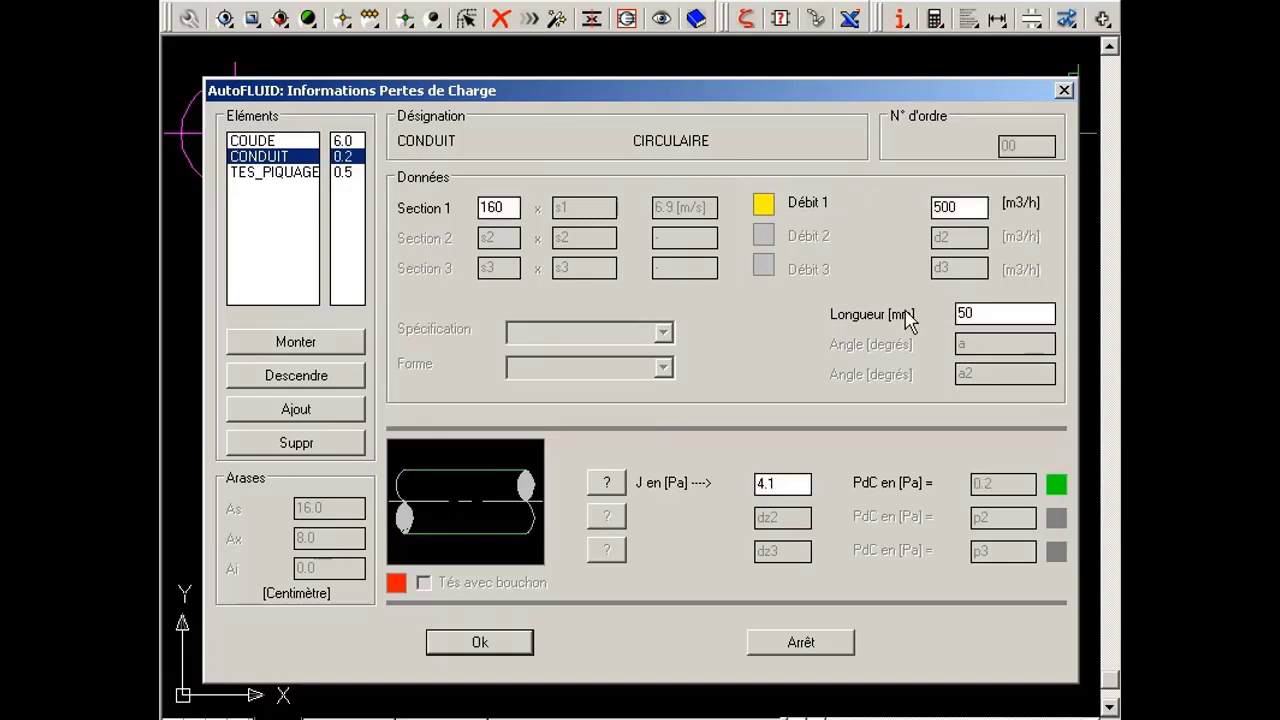
# - Choose flow path 2-1 for the middle branch's tapping tee
pyautogui.click(343, 175)
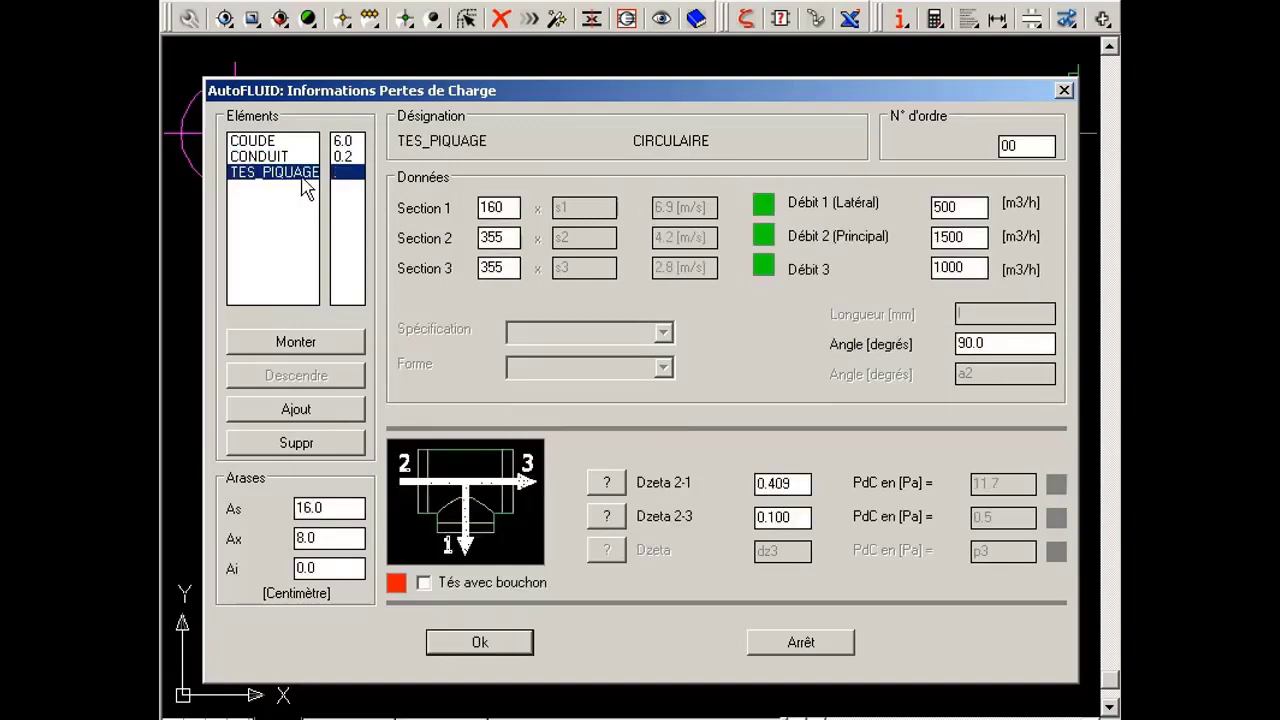
pyautogui.click(390, 587)
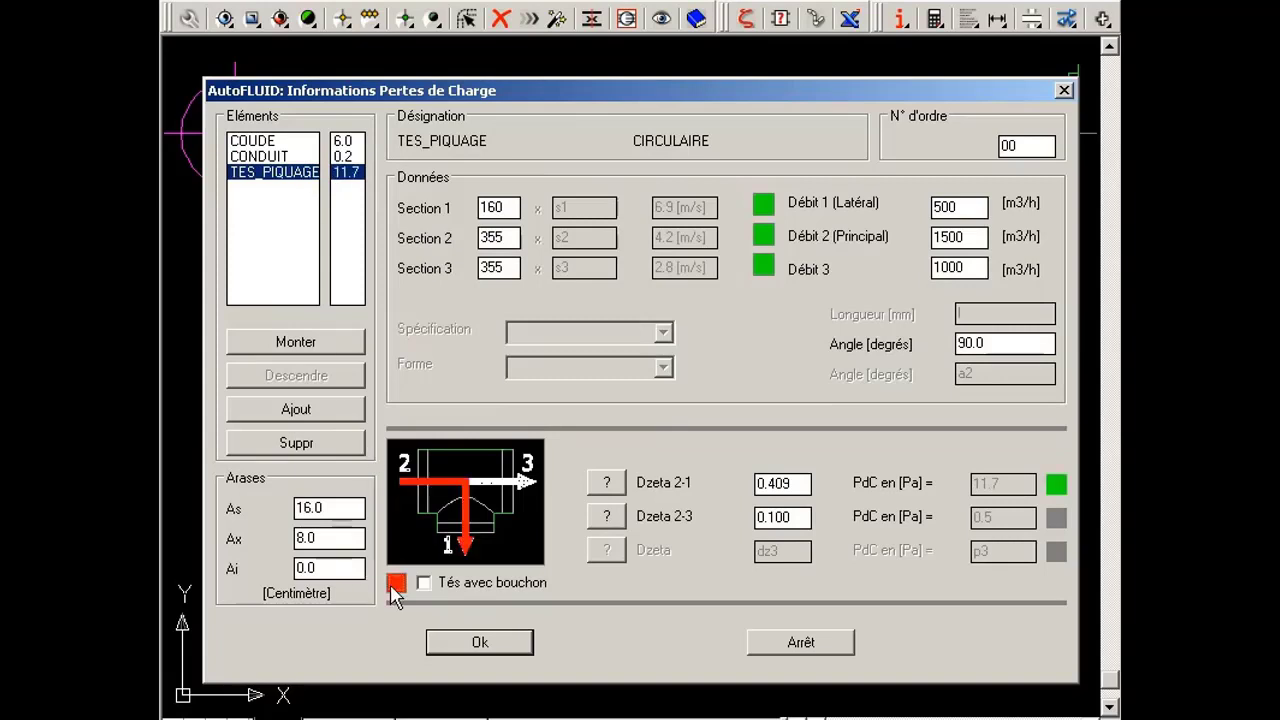